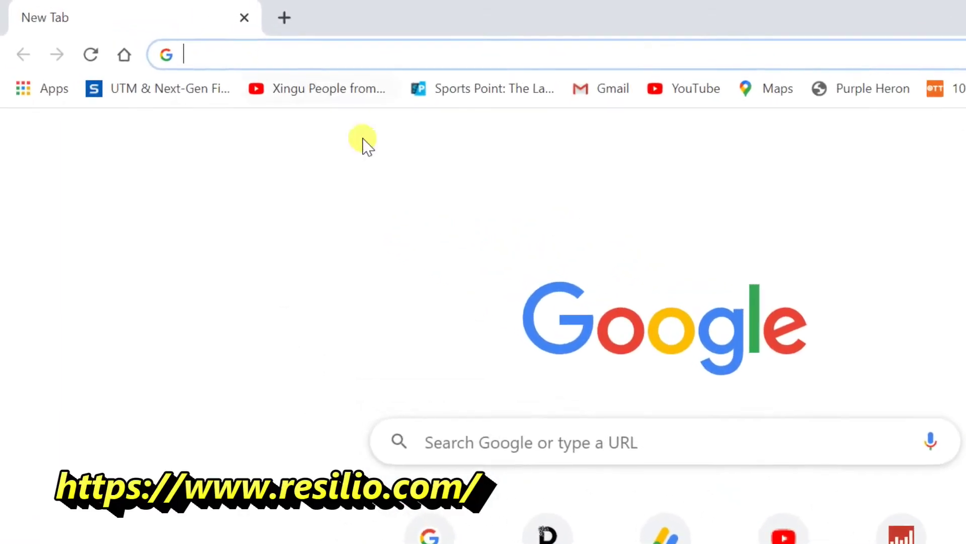
text(http)
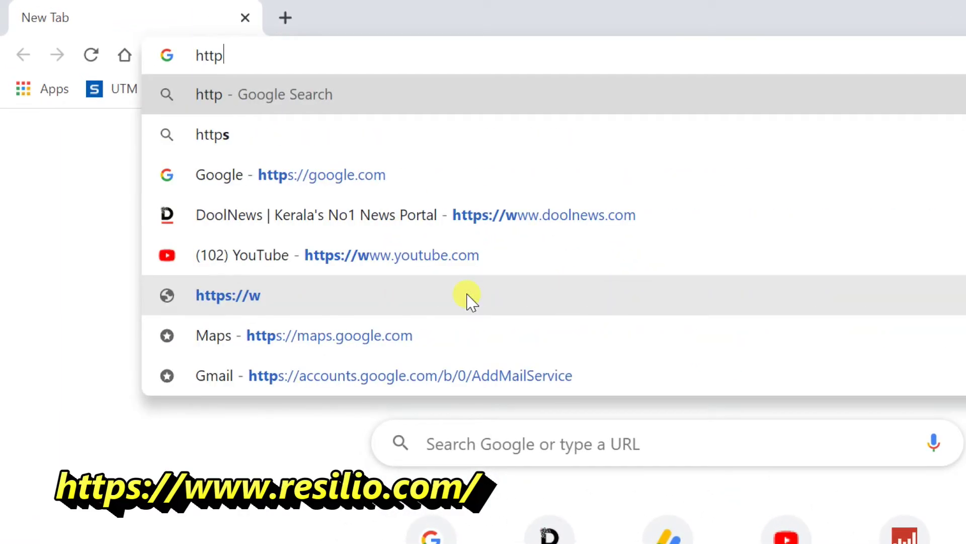
text(s://www.resilio.com/)
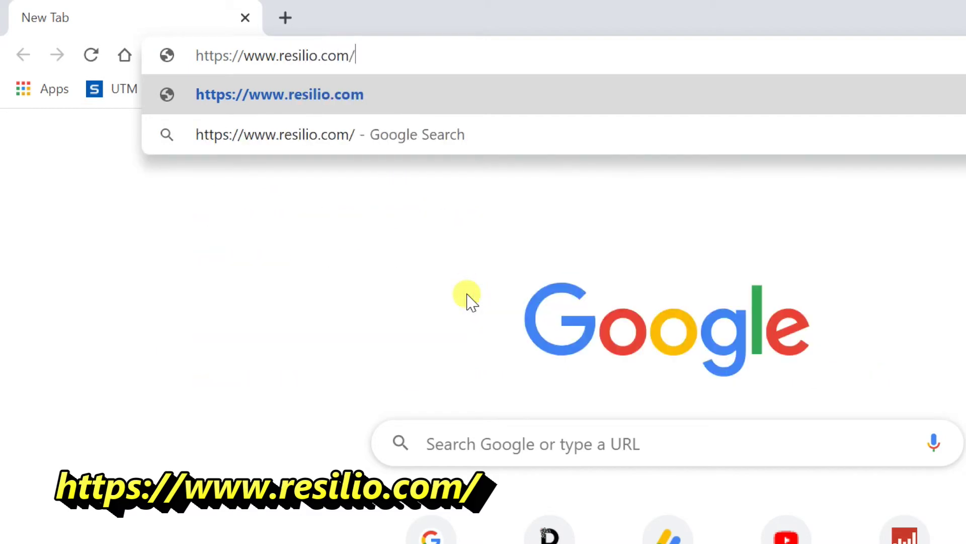
key(Return)
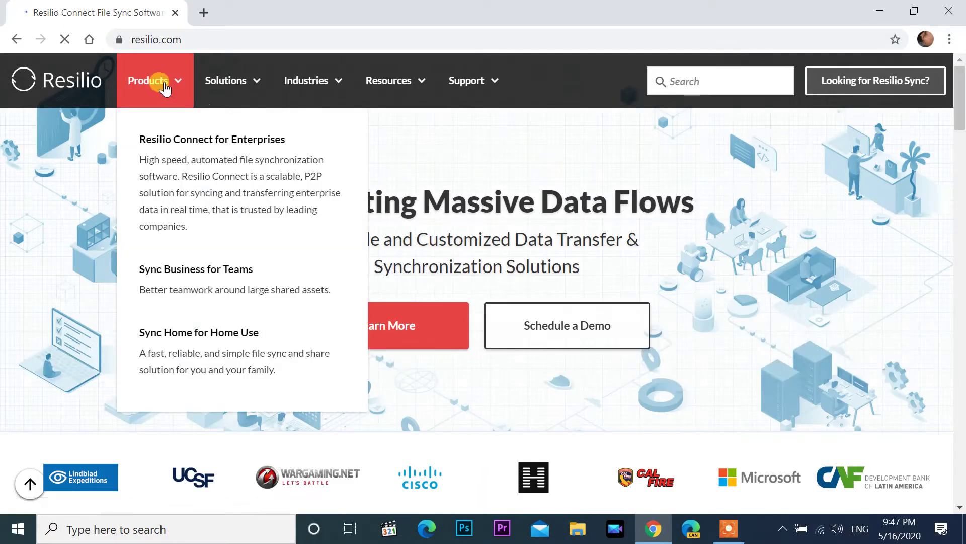
Download the free Sync Home installer from the Sync Home for Home Use page and run it
click(179, 341)
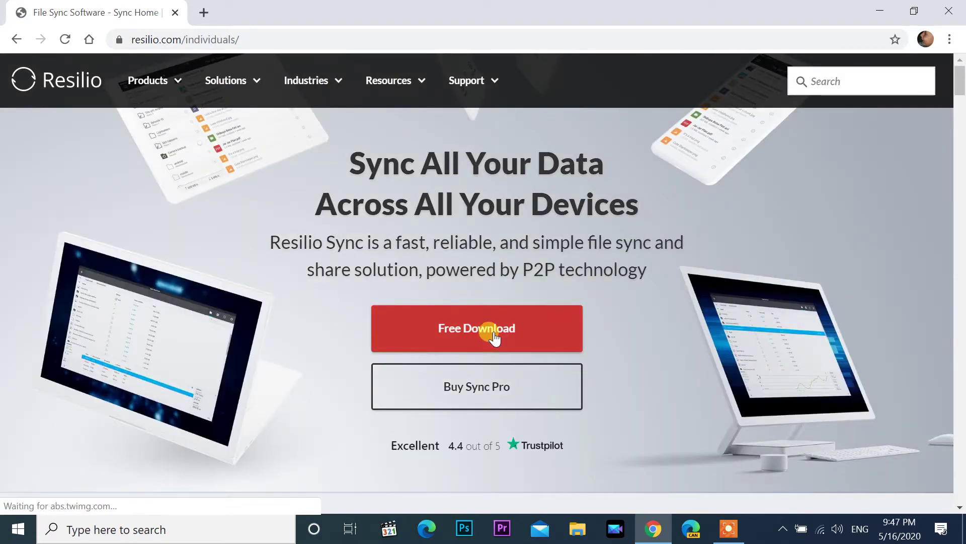
click(493, 336)
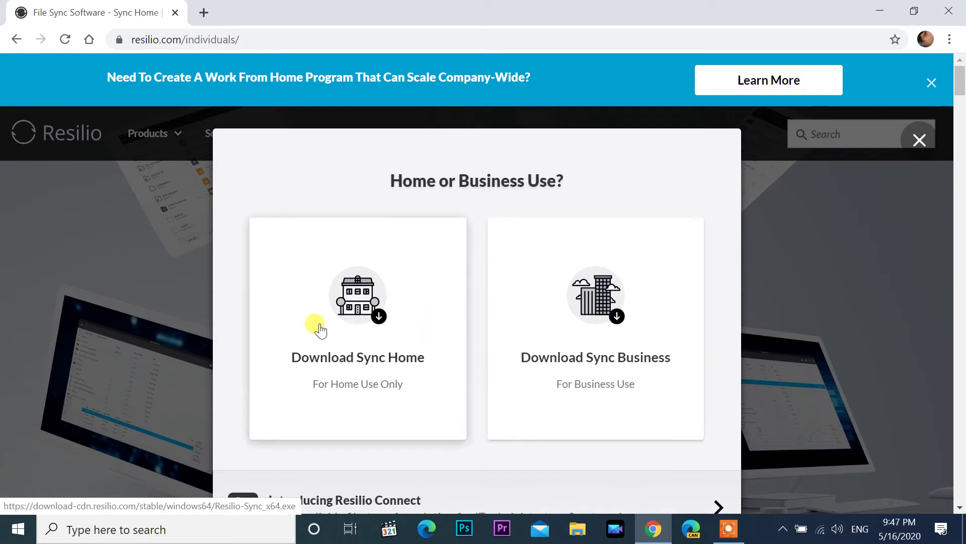
click(367, 325)
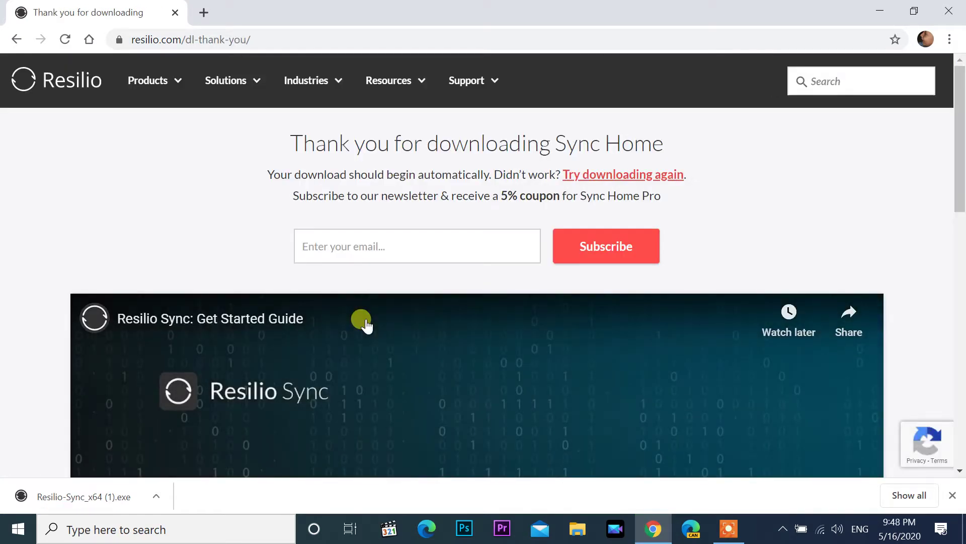
click(86, 496)
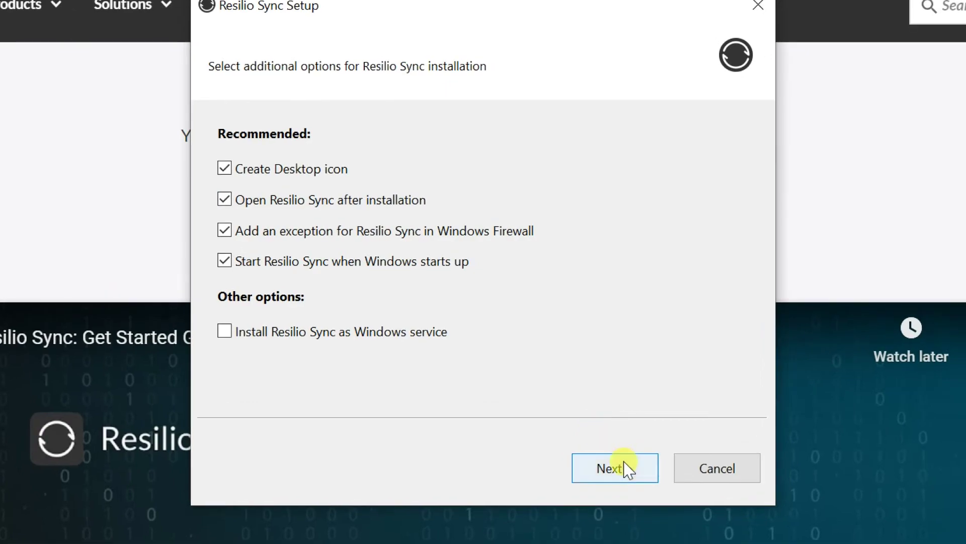
Install Resilio Sync with the recommended options left unchanged
click(620, 466)
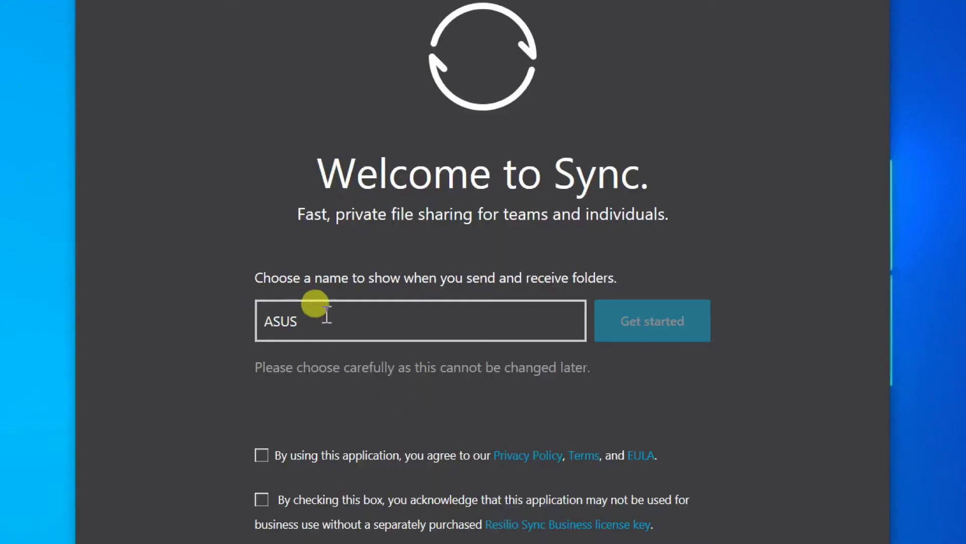
Name the device ASUS PC, accept both licence agreements, and start Sync
drag(324, 318, 259, 321)
click(293, 318)
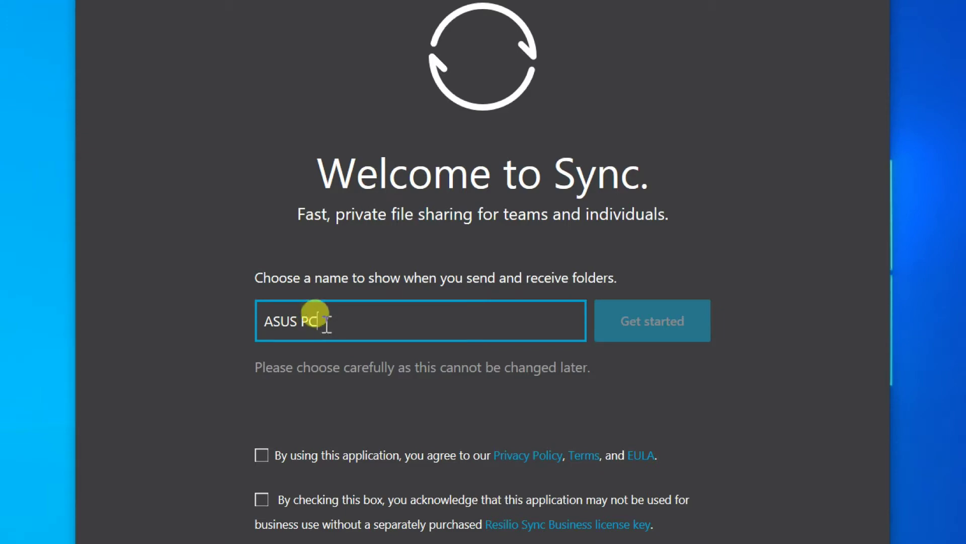
click(262, 455)
click(261, 498)
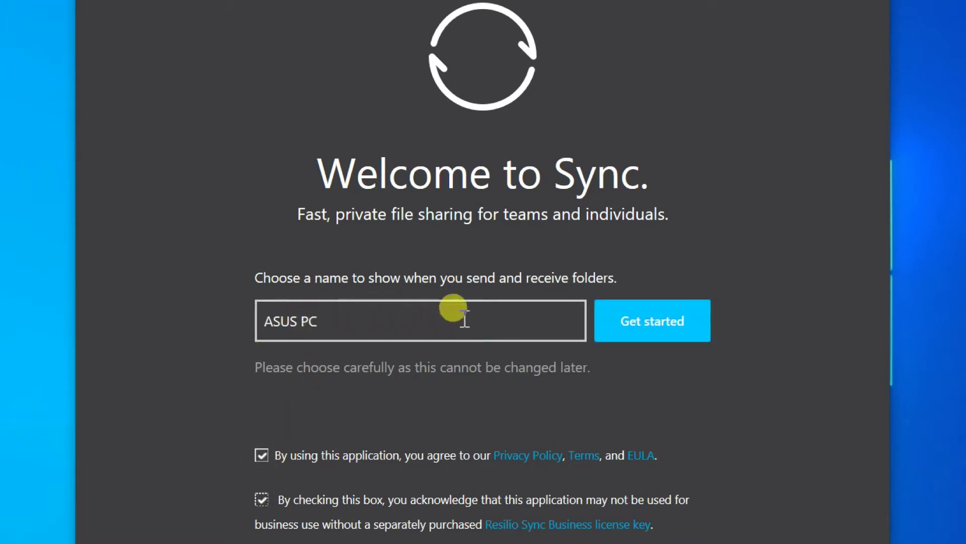
click(655, 316)
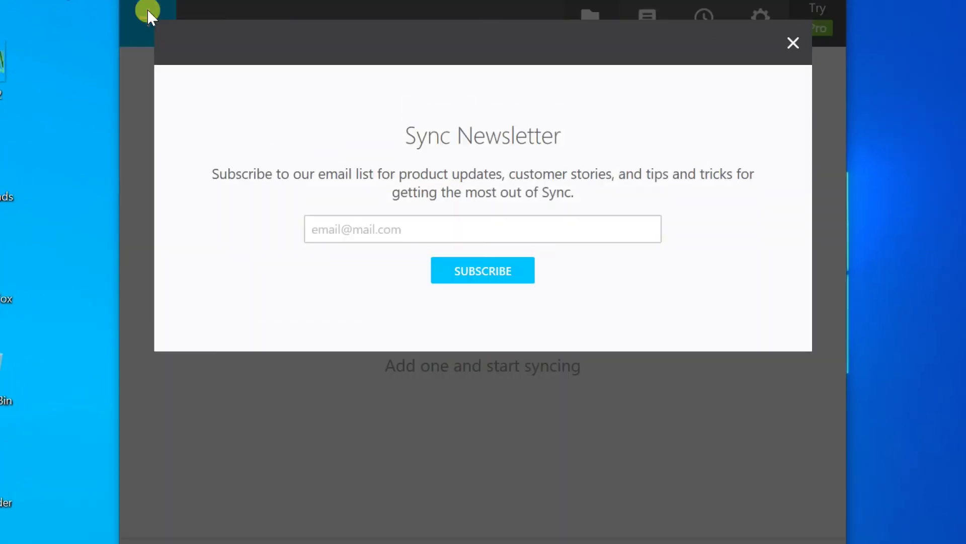
Dismiss the newsletter prompt and add E:\greenVision\Butterflies as a standard sync folder
click(794, 43)
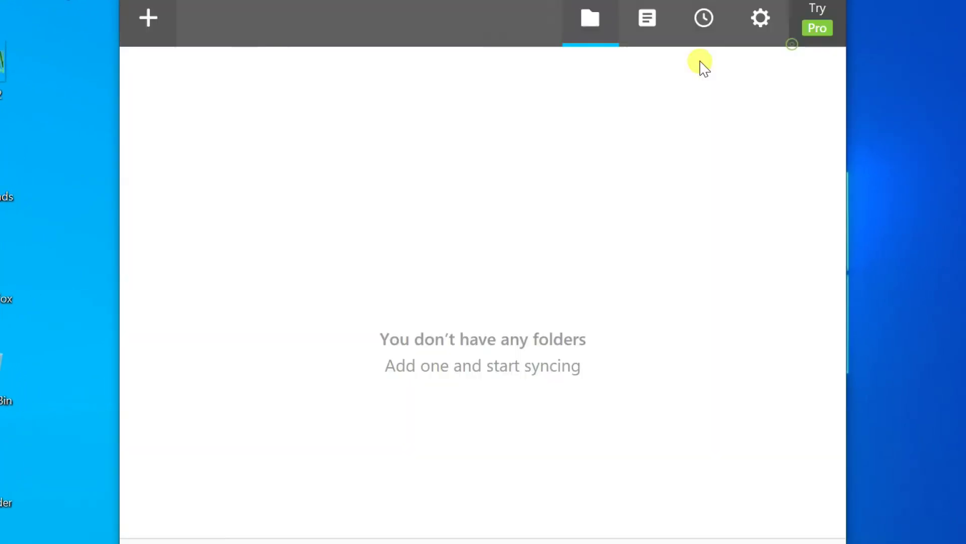
click(151, 25)
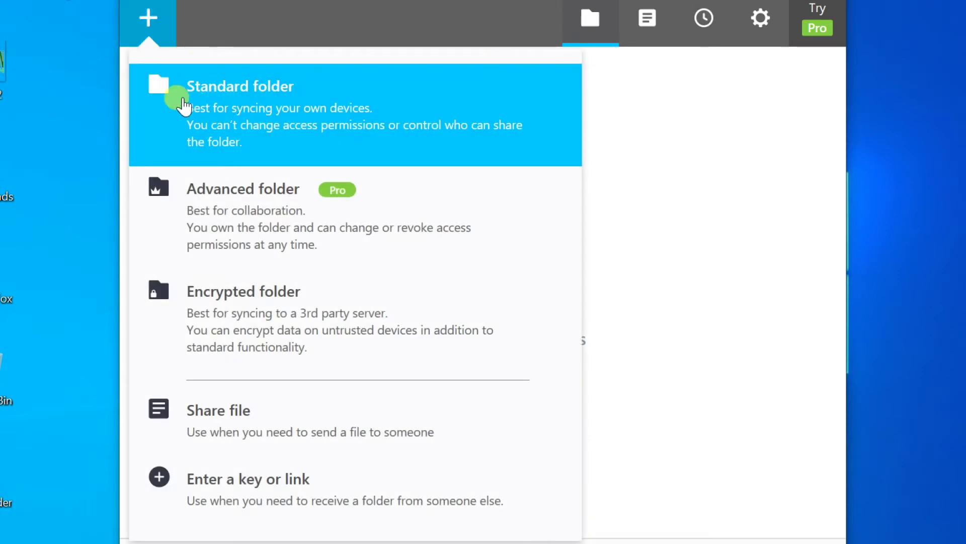
click(184, 106)
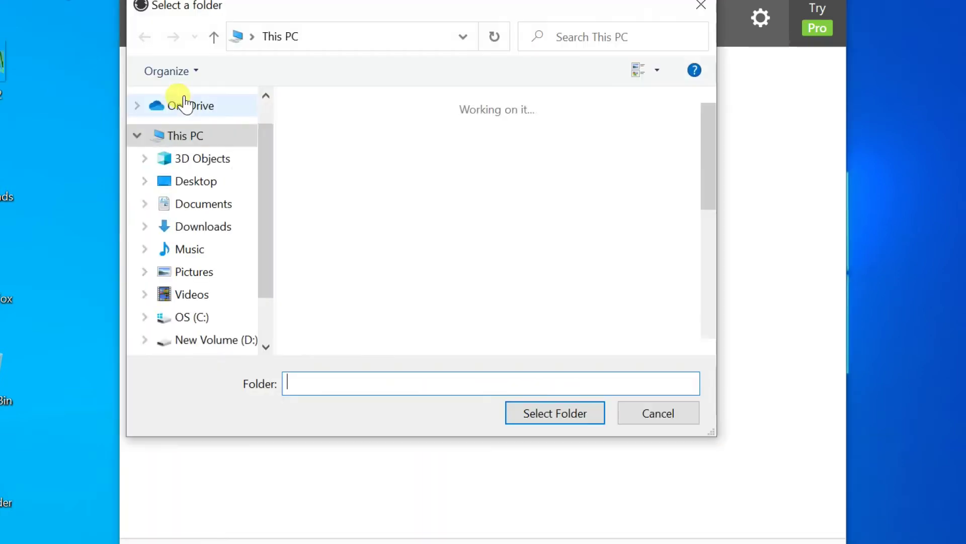
drag(262, 234, 263, 367)
click(227, 291)
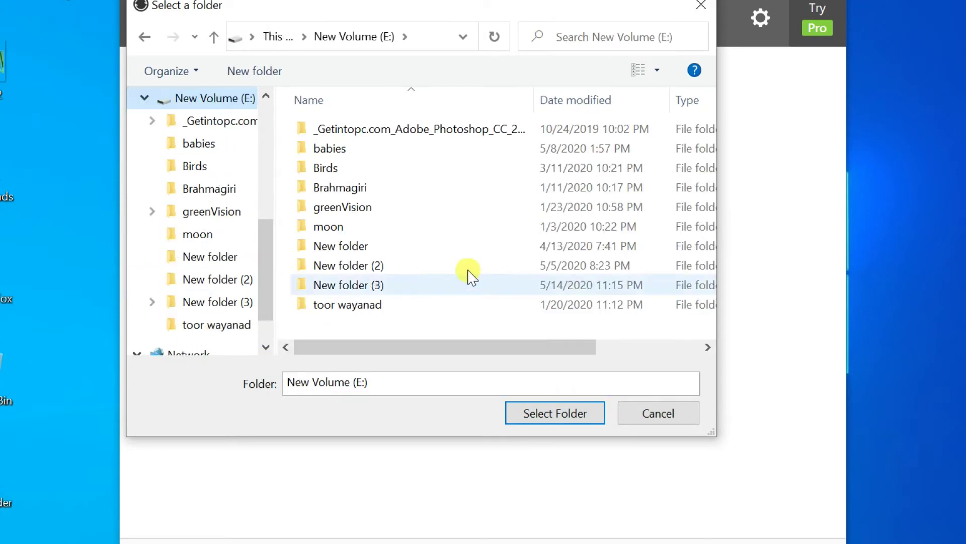
double_click(328, 211)
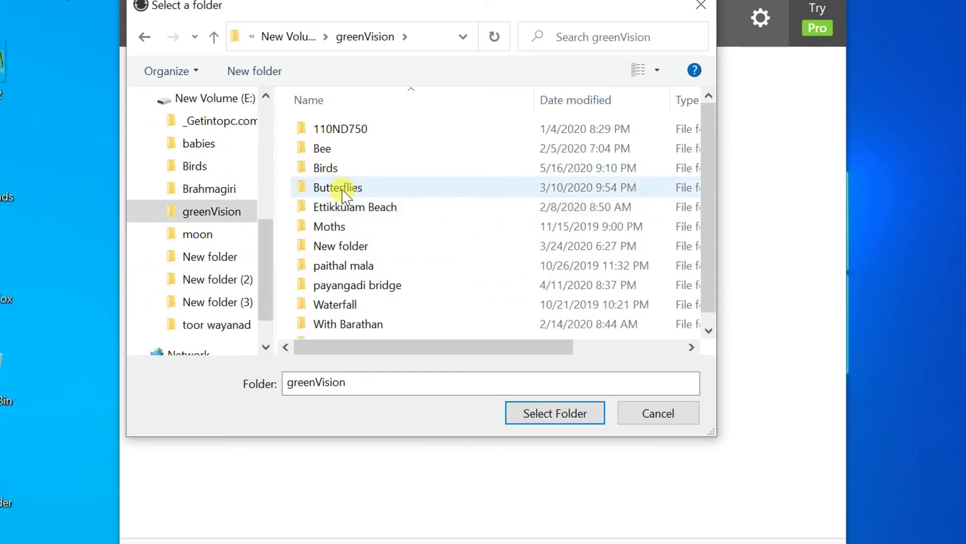
click(339, 187)
click(554, 415)
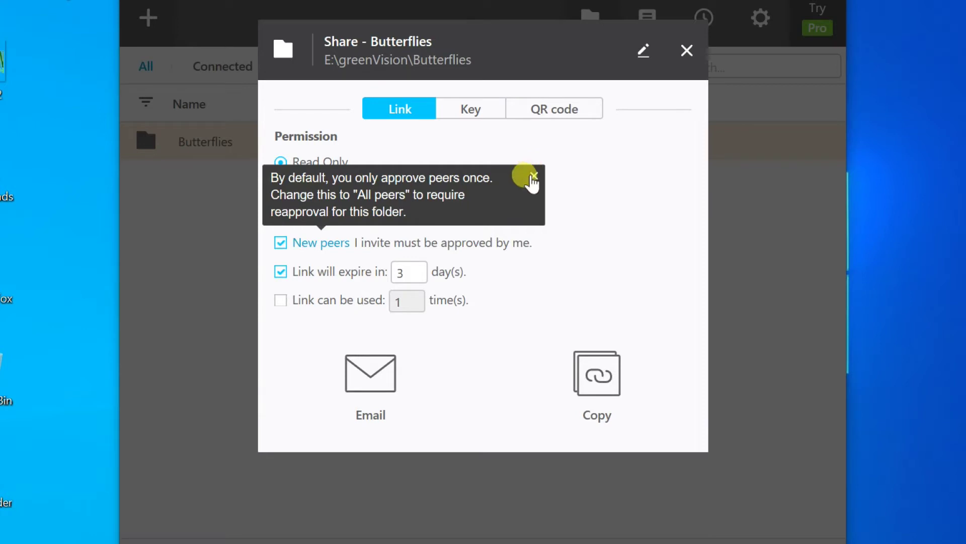
Set the Butterflies share permission to Read & Write and copy its share link
click(533, 176)
click(281, 188)
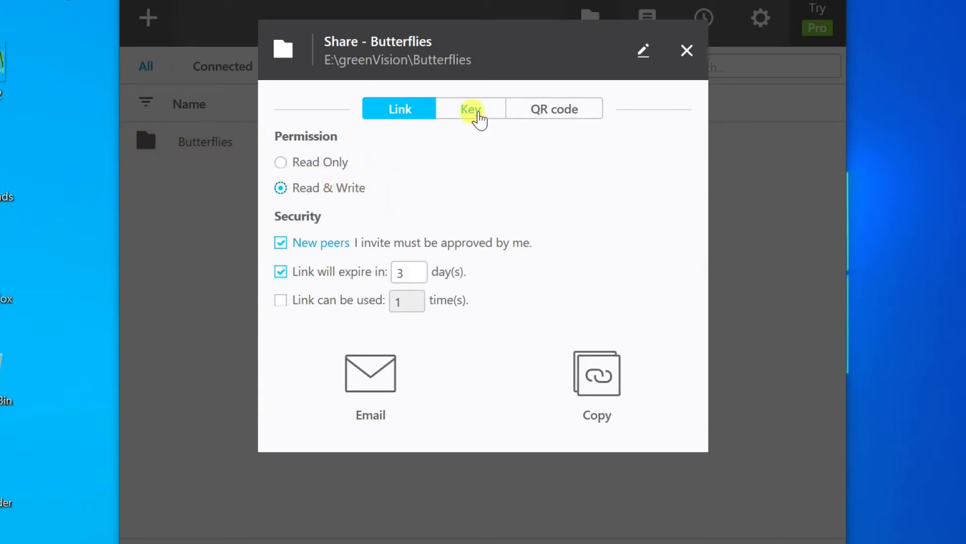
click(475, 112)
click(556, 111)
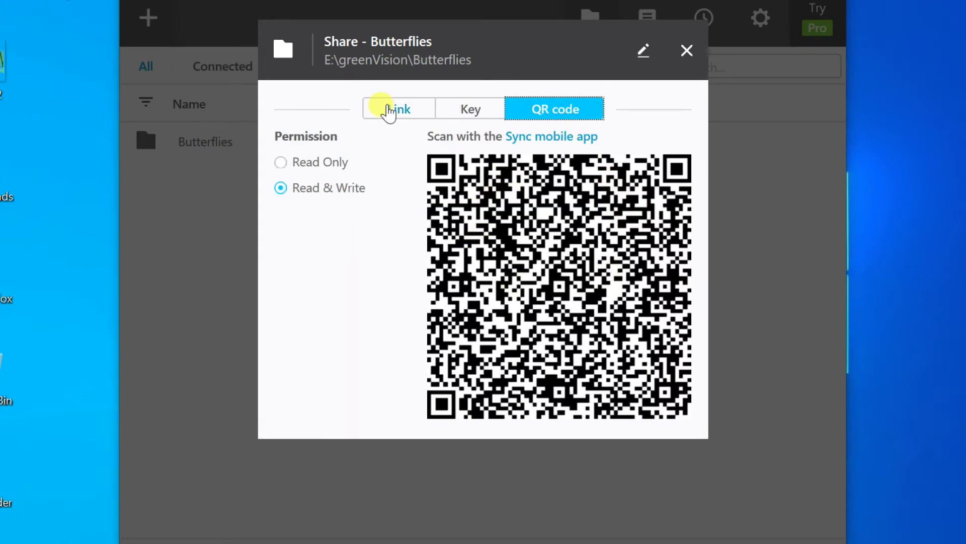
click(388, 110)
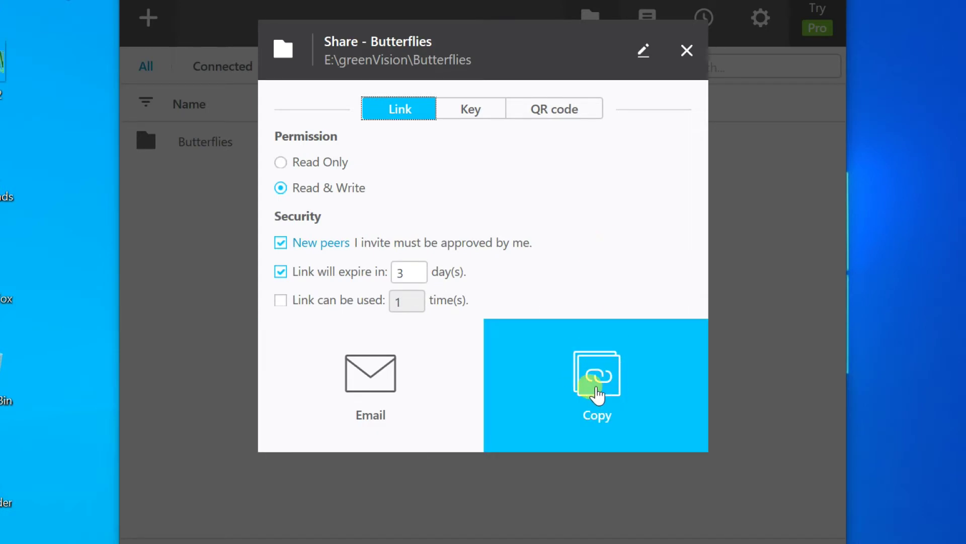
click(597, 394)
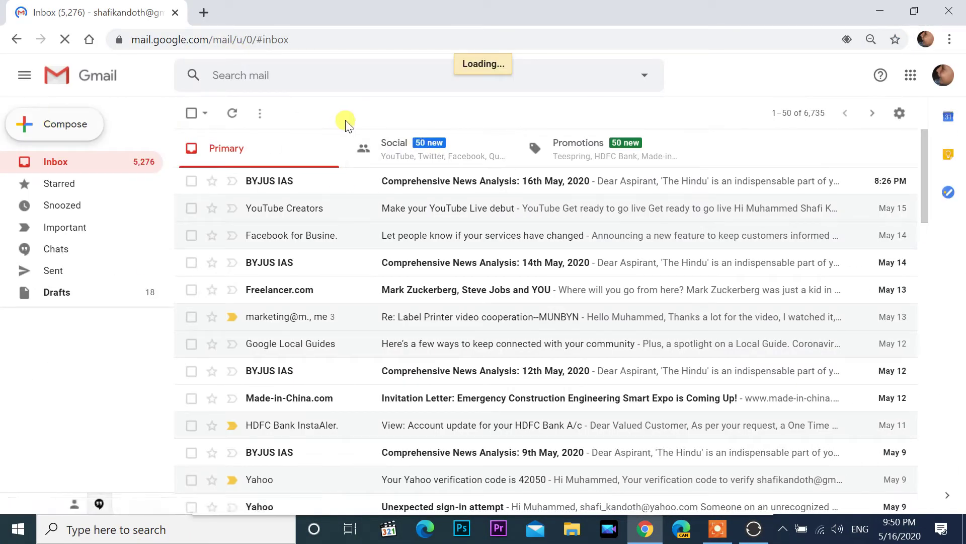
Email the pasted Butterflies link to the recipient, then open it from the received 'link' email
text(cras)
key(Return)
click(594, 287)
key(ctrl+v)
click(604, 493)
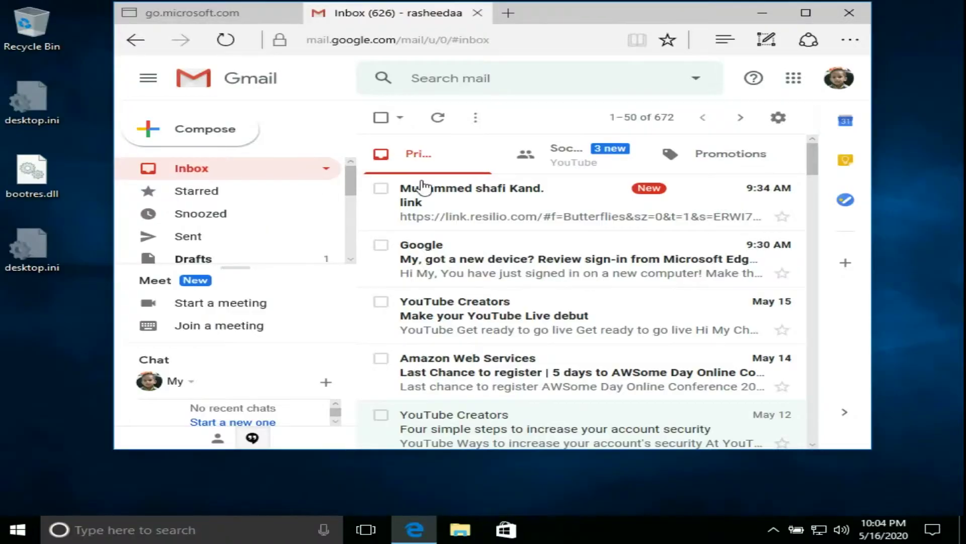
click(541, 197)
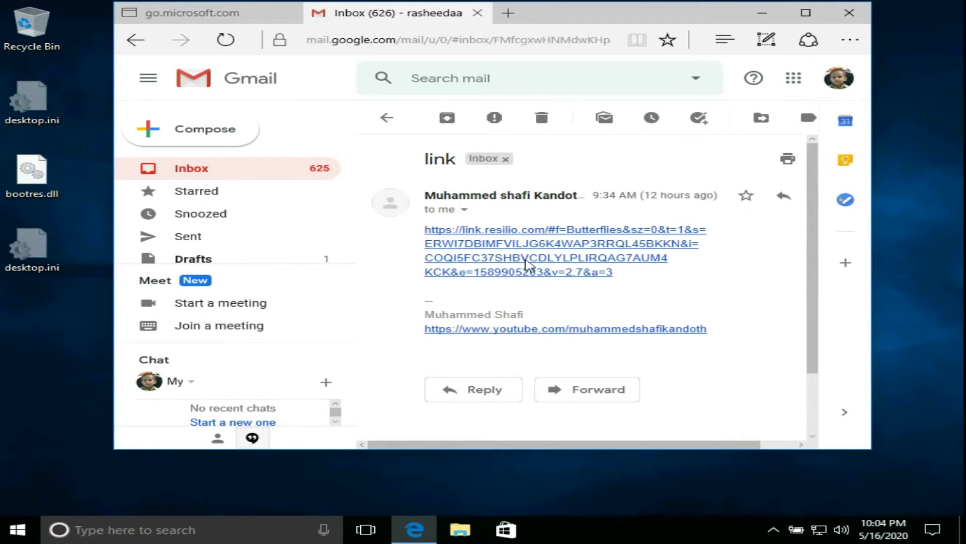
click(524, 265)
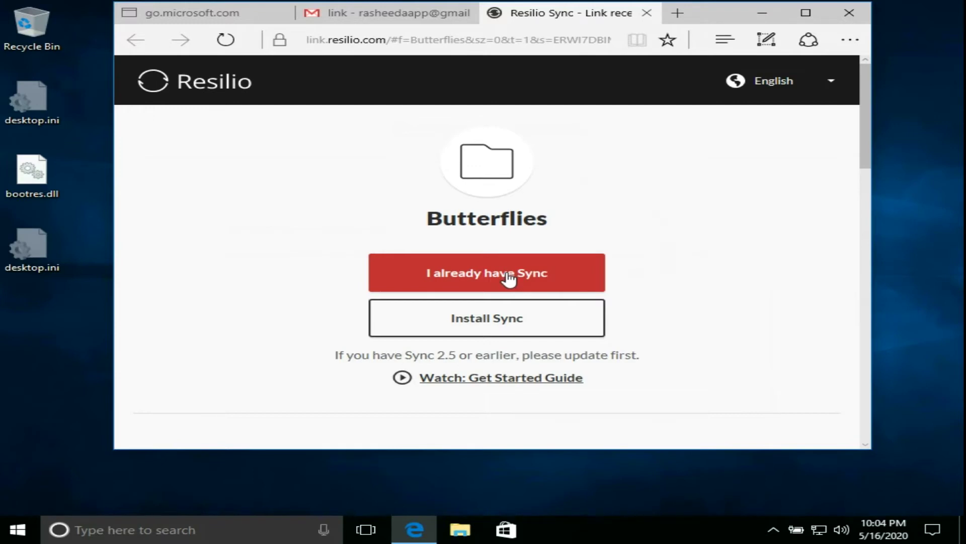
Choose to install Sync on the second PC, then save and run Resilio-Sync_x64.exe
click(481, 320)
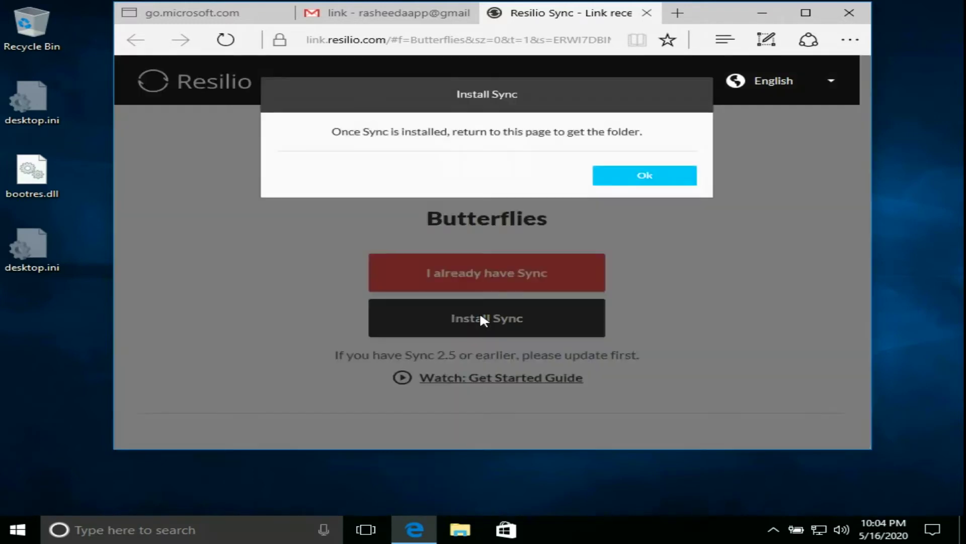
click(621, 182)
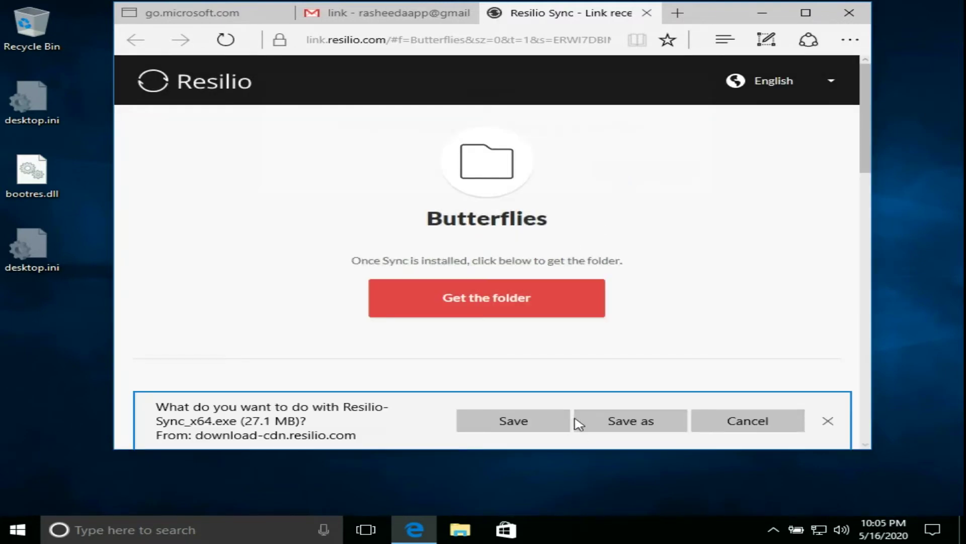
click(524, 425)
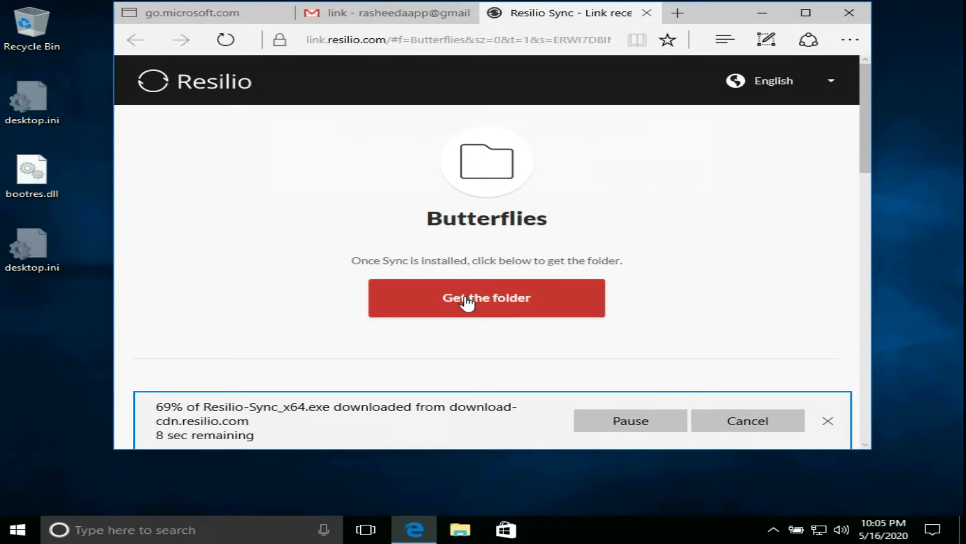
click(507, 430)
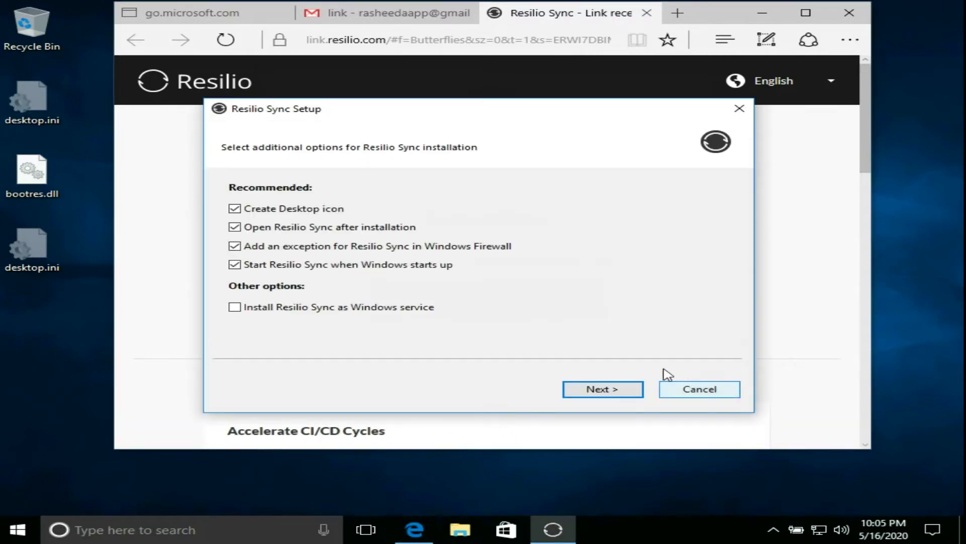
Install Resilio Sync with the recommended options, approving the User Account Control prompt
click(620, 391)
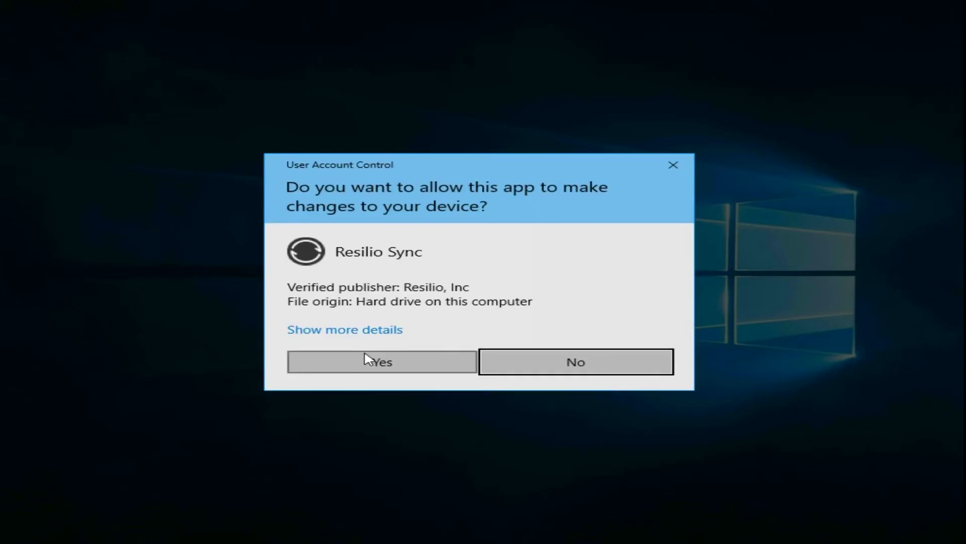
click(381, 361)
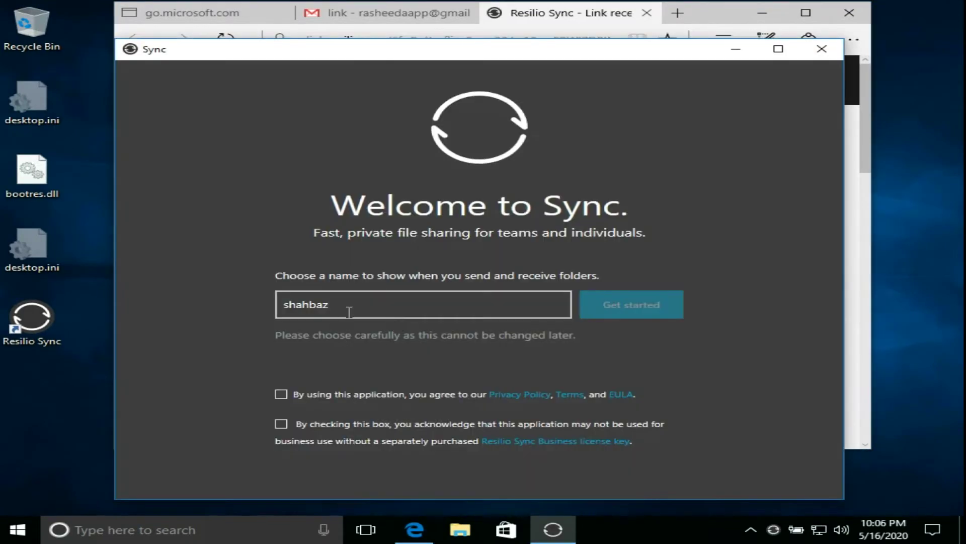
Set the second PC's display name, accept both agreements, and start Sync
click(345, 303)
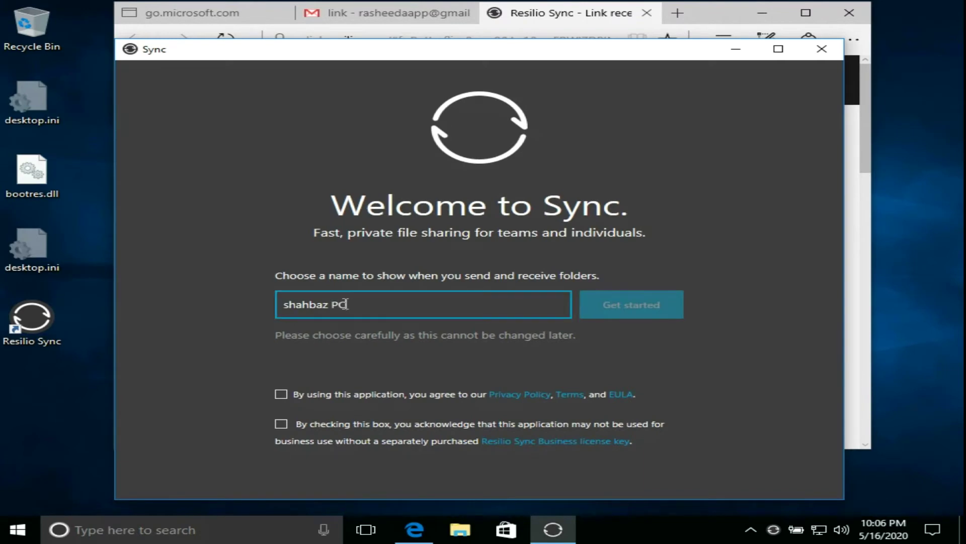
click(281, 394)
click(282, 422)
click(635, 306)
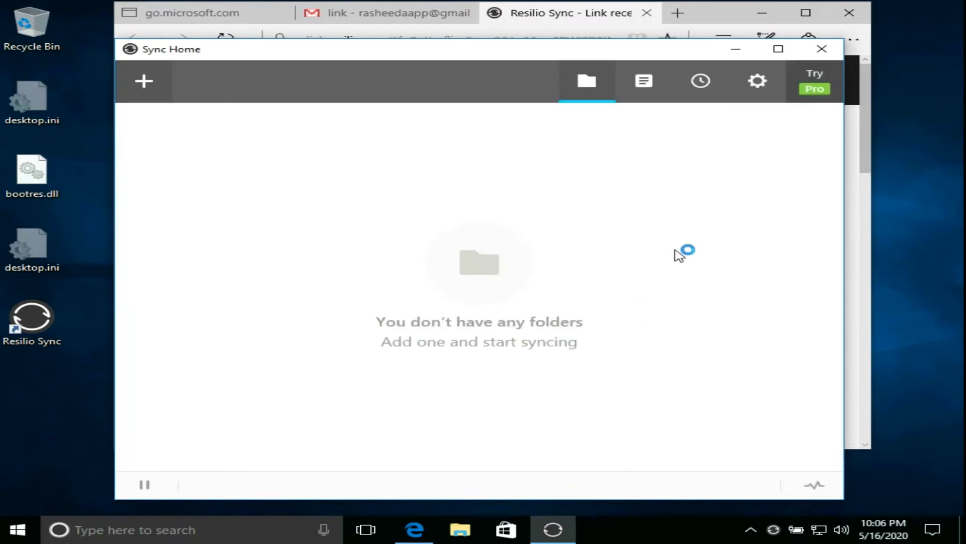
Request the Butterflies folder from its share link and let Edge open Resilio Sync
click(851, 149)
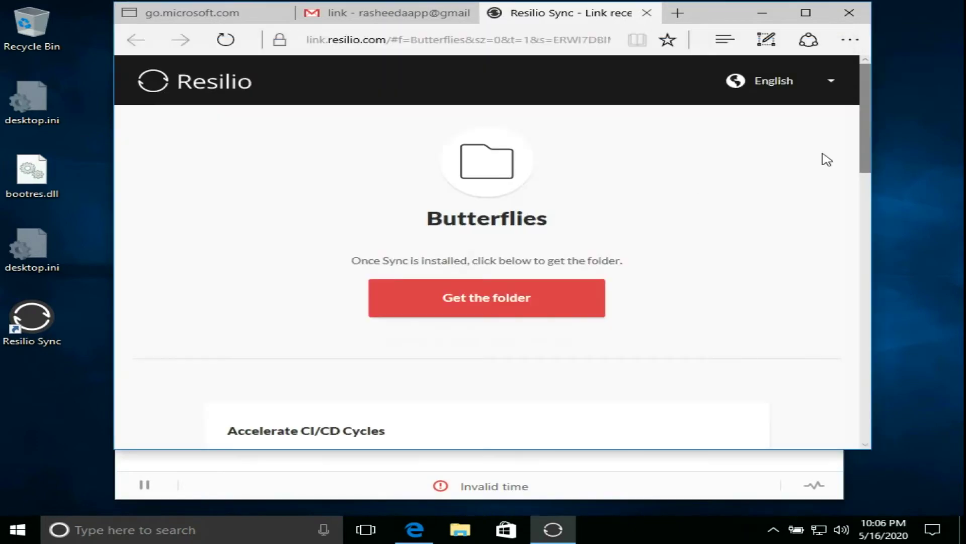
click(465, 300)
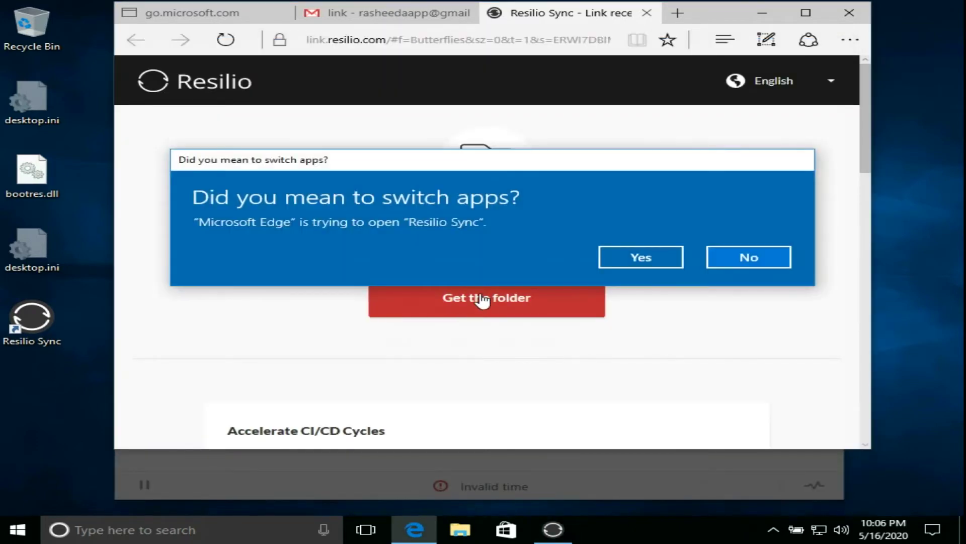
click(644, 261)
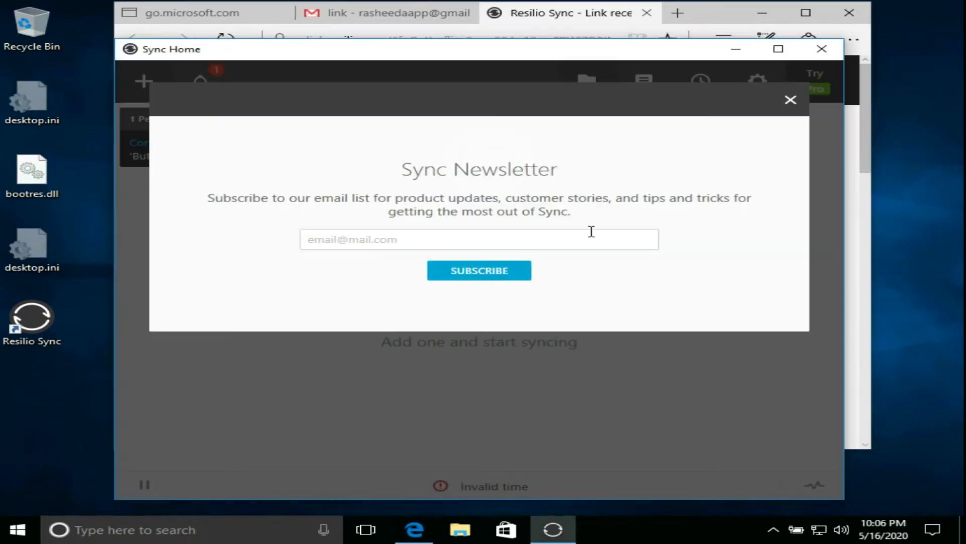
click(790, 100)
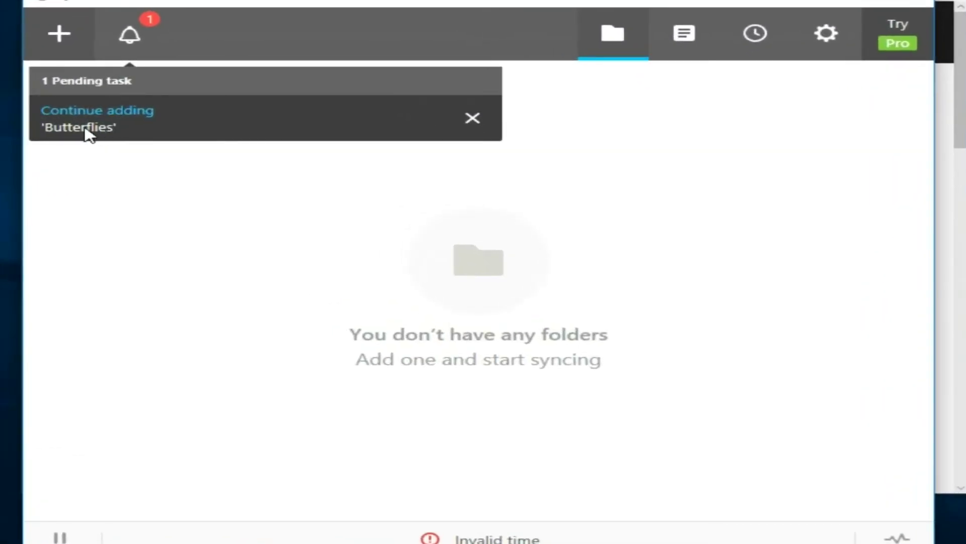
Continue adding Butterflies and connect it at the default save location
click(141, 39)
click(141, 38)
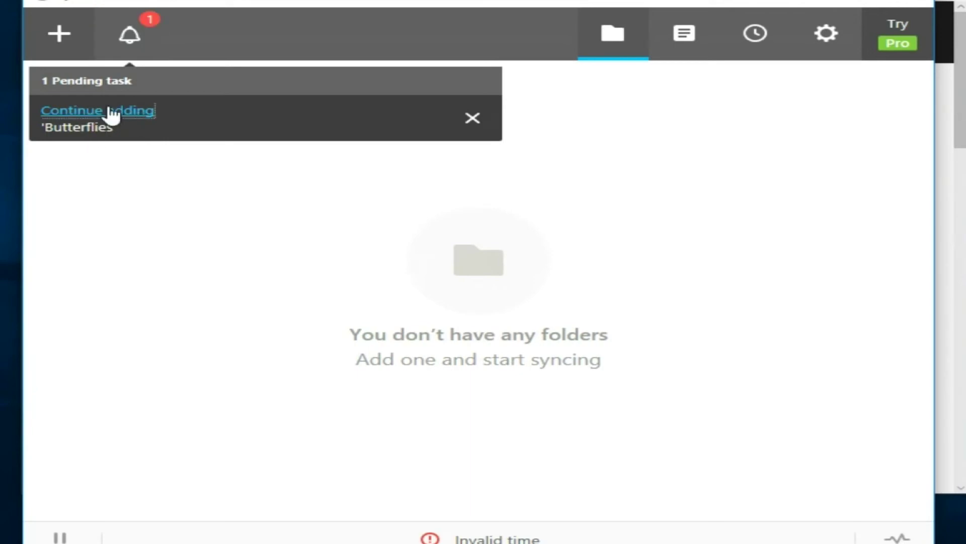
click(112, 115)
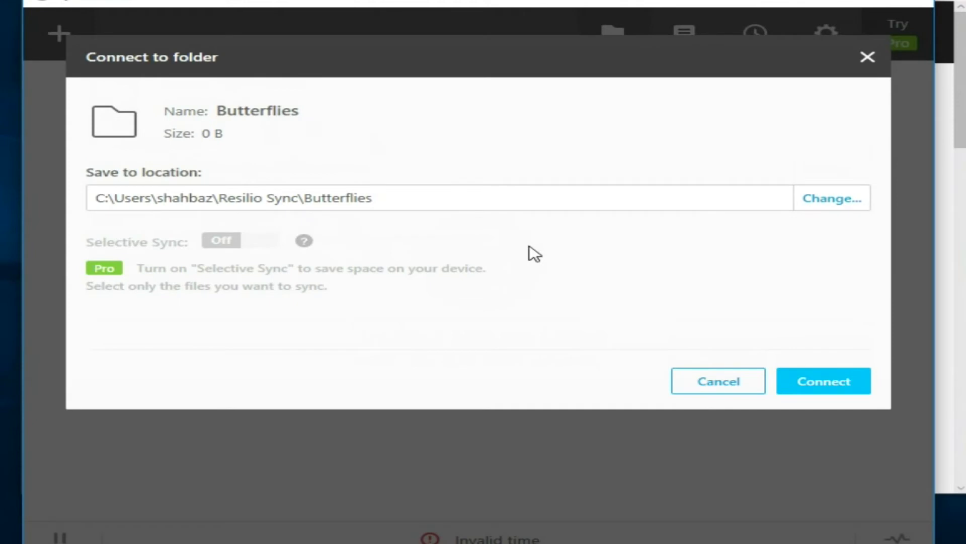
click(817, 384)
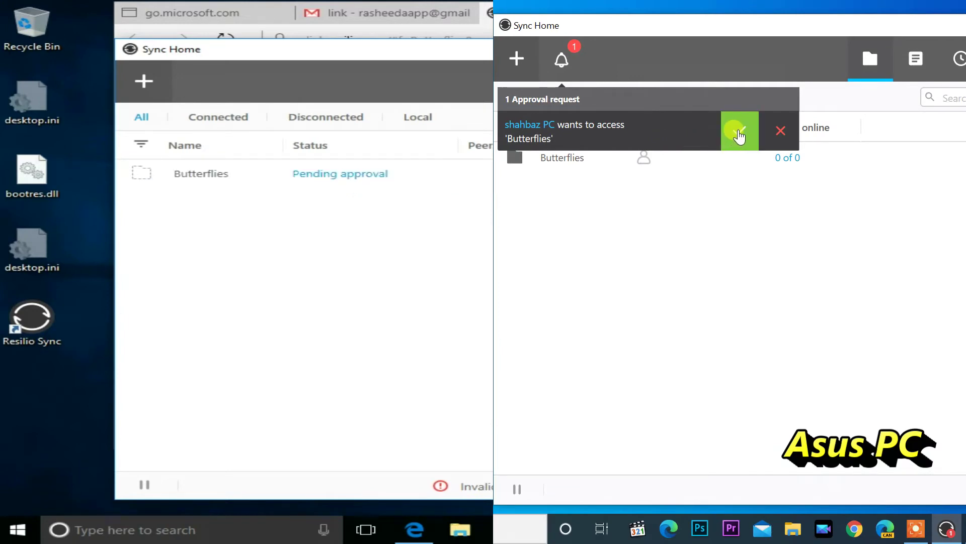
Approve the new device's access to Butterflies and dismiss the invalid time notice
click(739, 134)
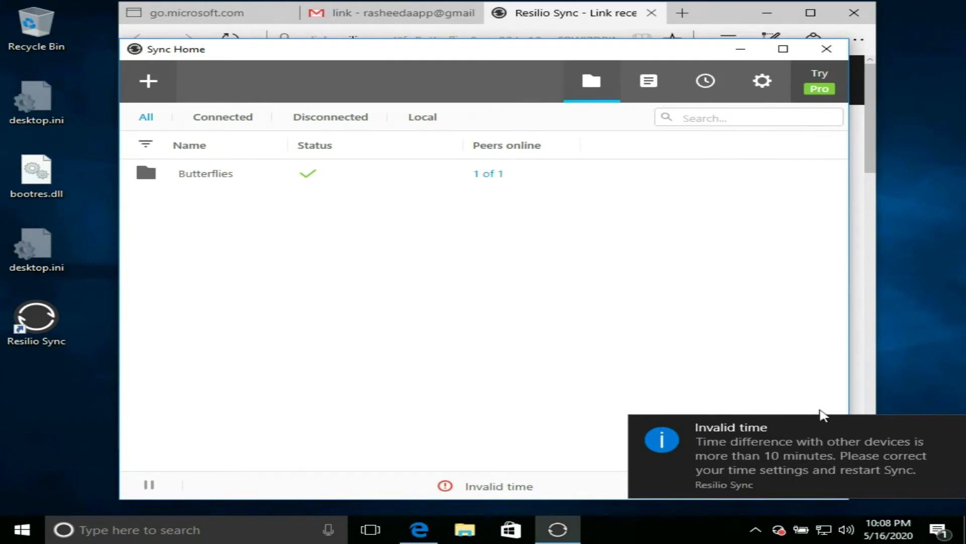
click(951, 429)
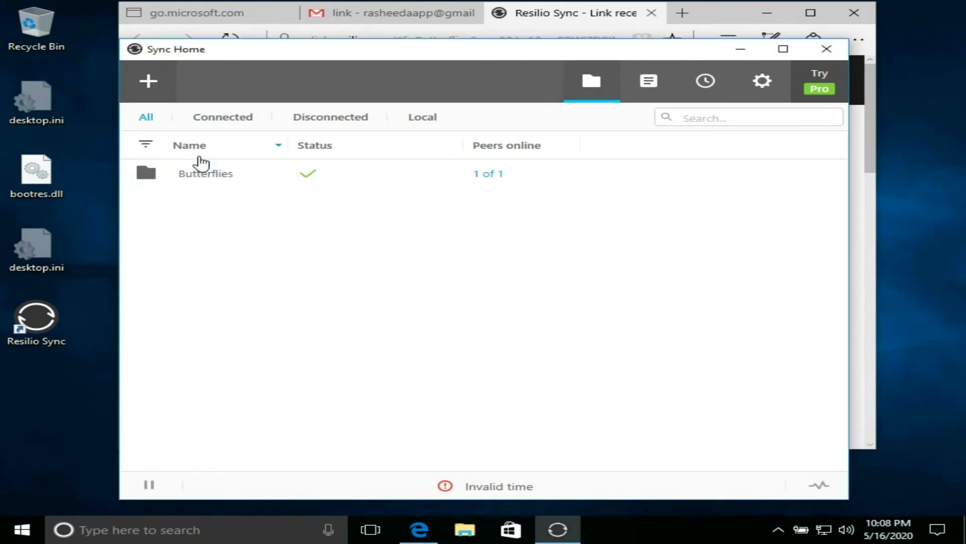
mouse_move(200, 176)
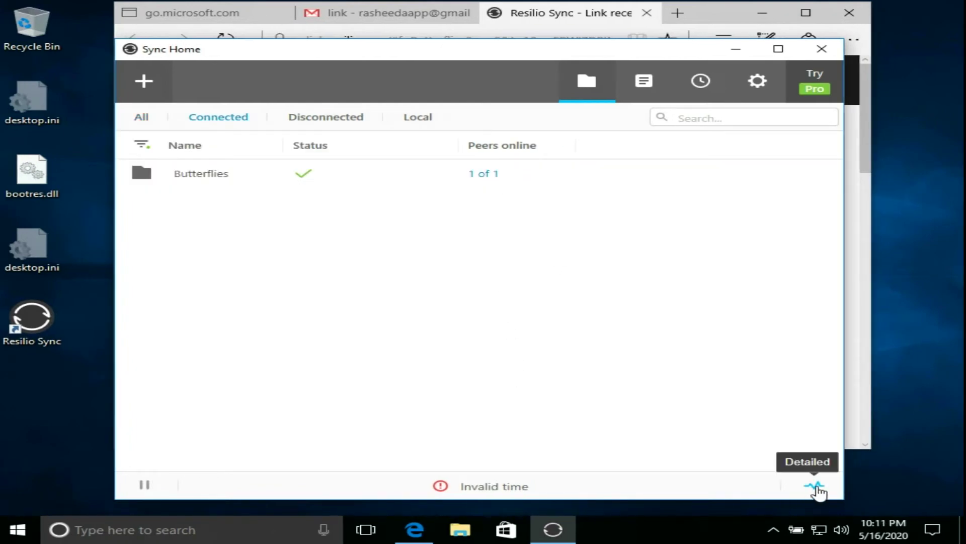
click(812, 487)
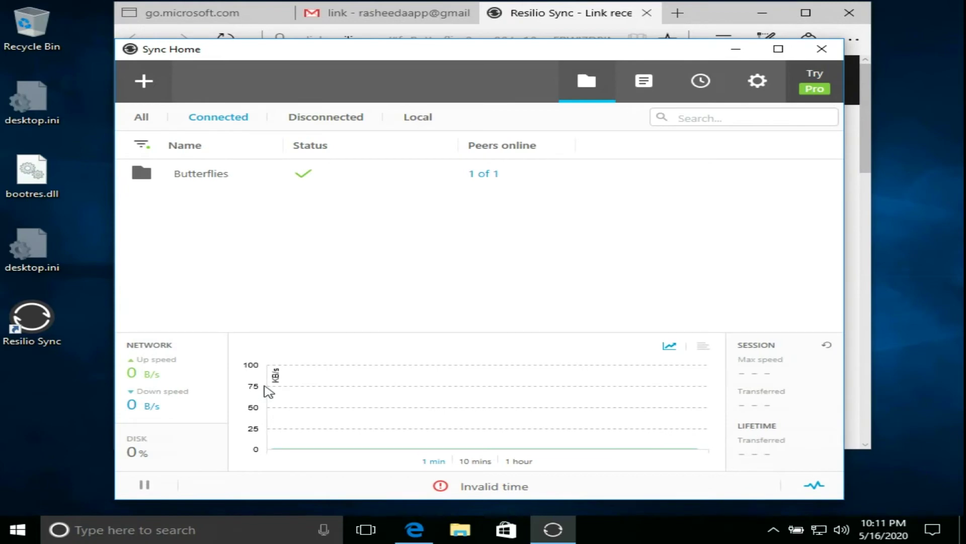
Open Butterflies' synced files in File Explorer to check them, then close the window
click(300, 186)
double_click(201, 180)
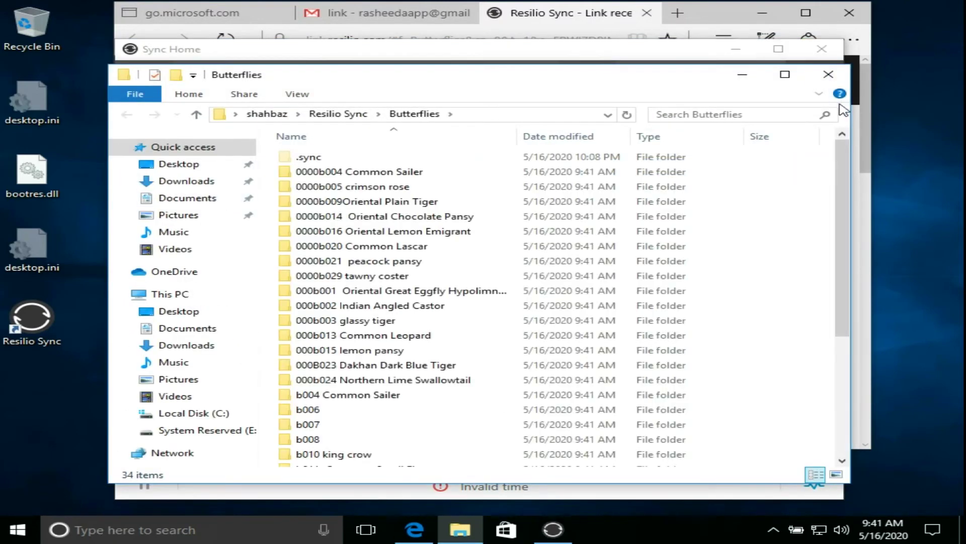
click(828, 75)
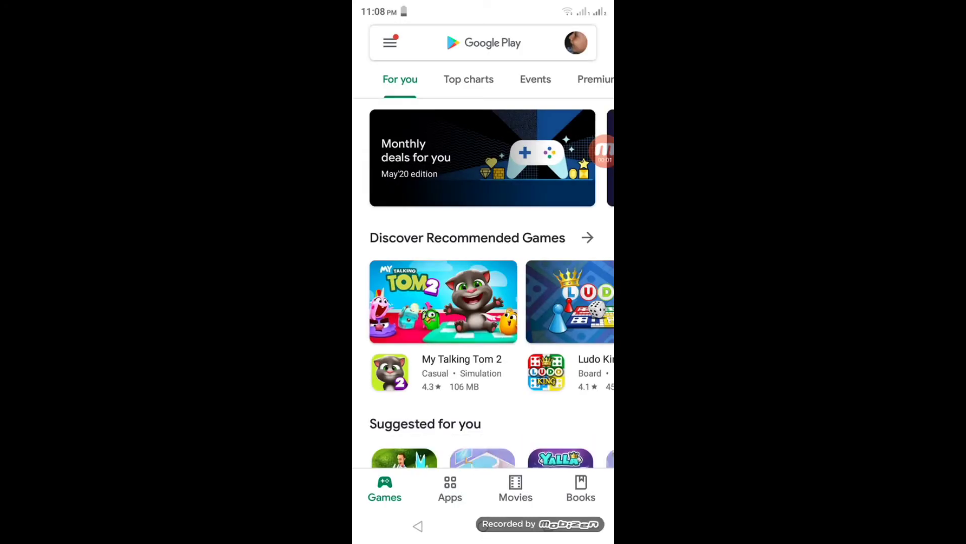
Search the Play Store for 'resilio', install Resilio Sync on the phone, and launch it
click(478, 43)
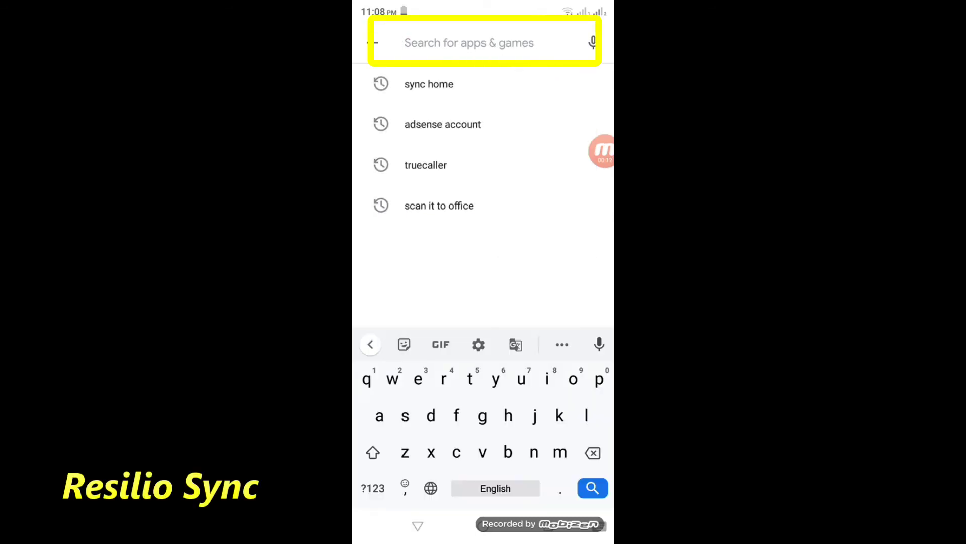
text(resilio)
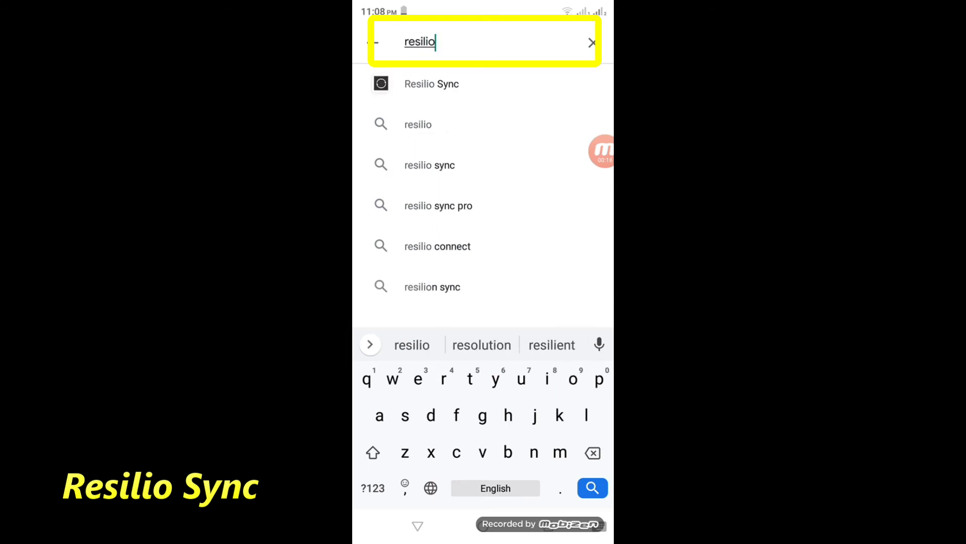
click(432, 84)
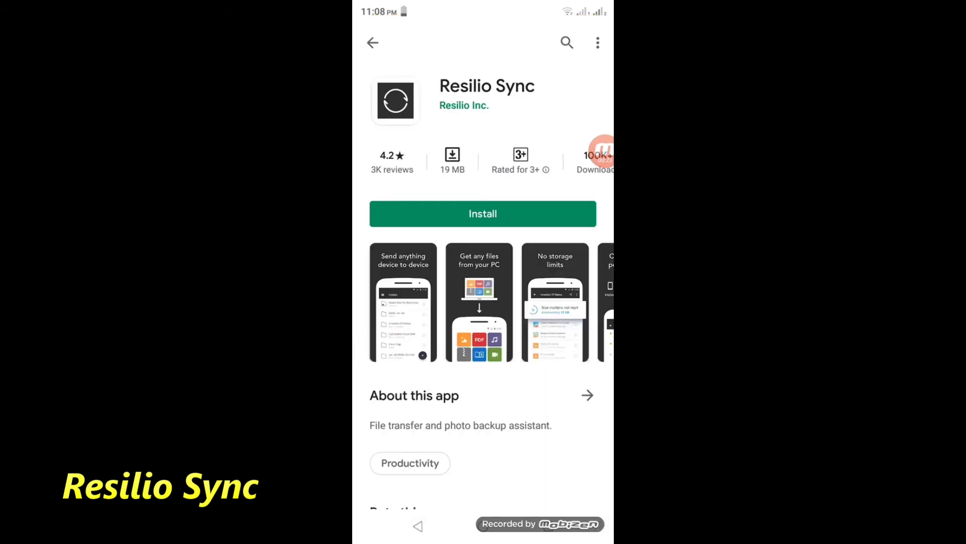
click(483, 213)
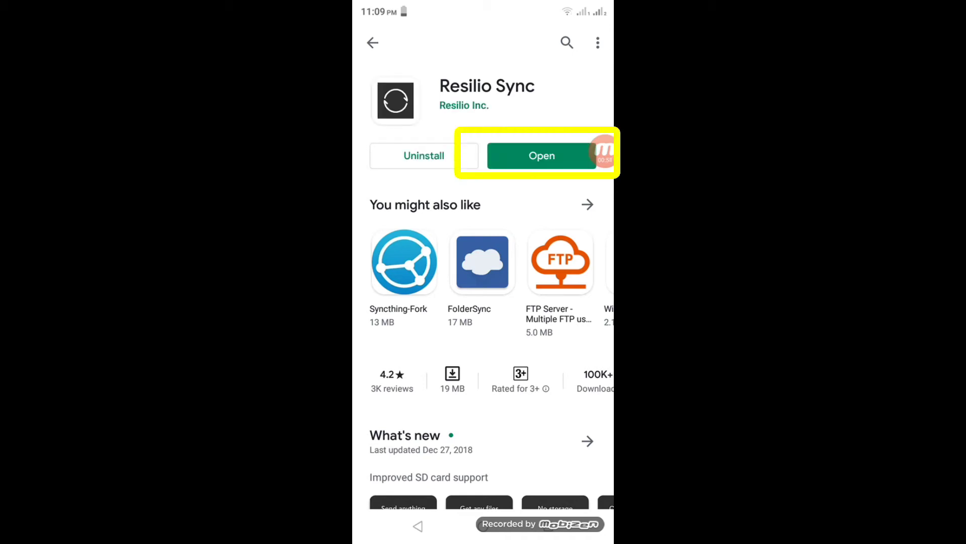
click(541, 155)
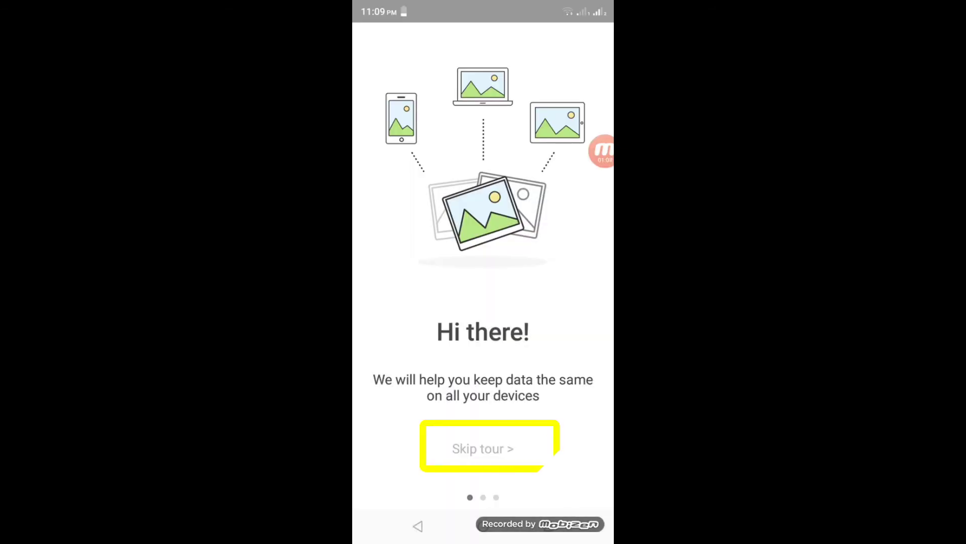
Skip the tour, set the phone's identity name to 'cell', and allow file access
click(482, 448)
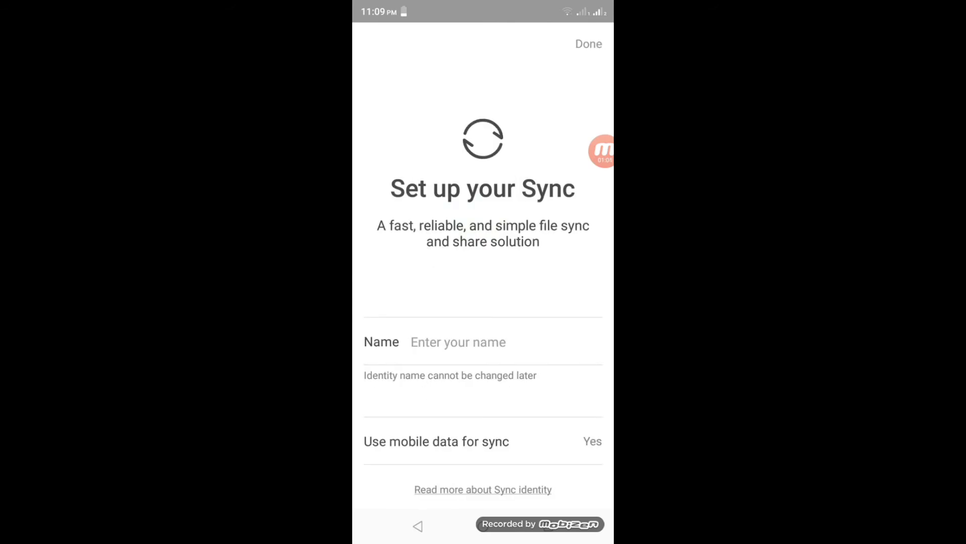
click(453, 341)
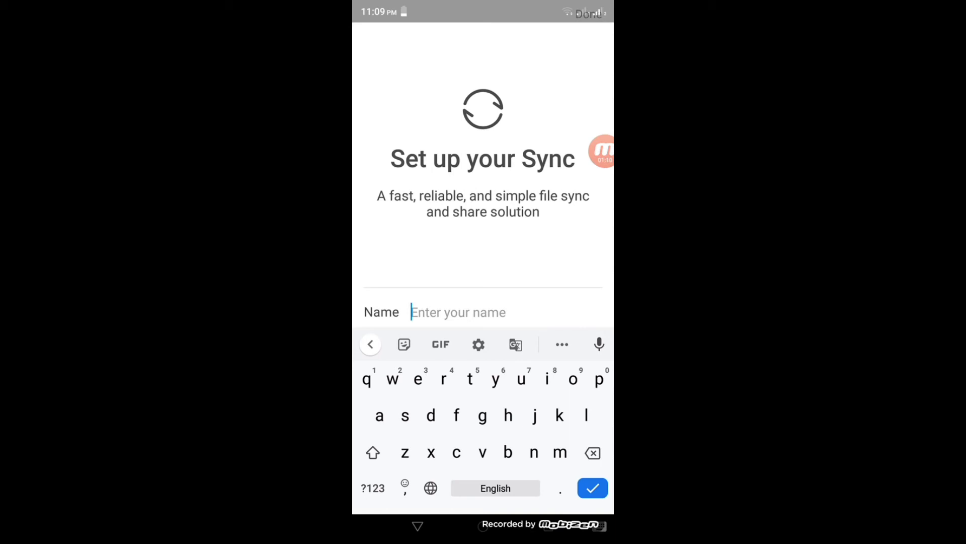
text(cell)
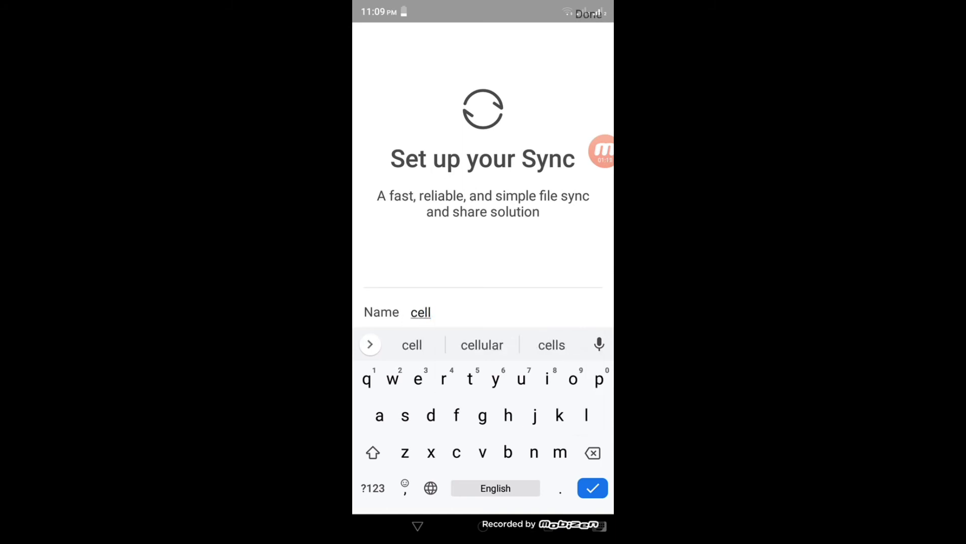
key(Return)
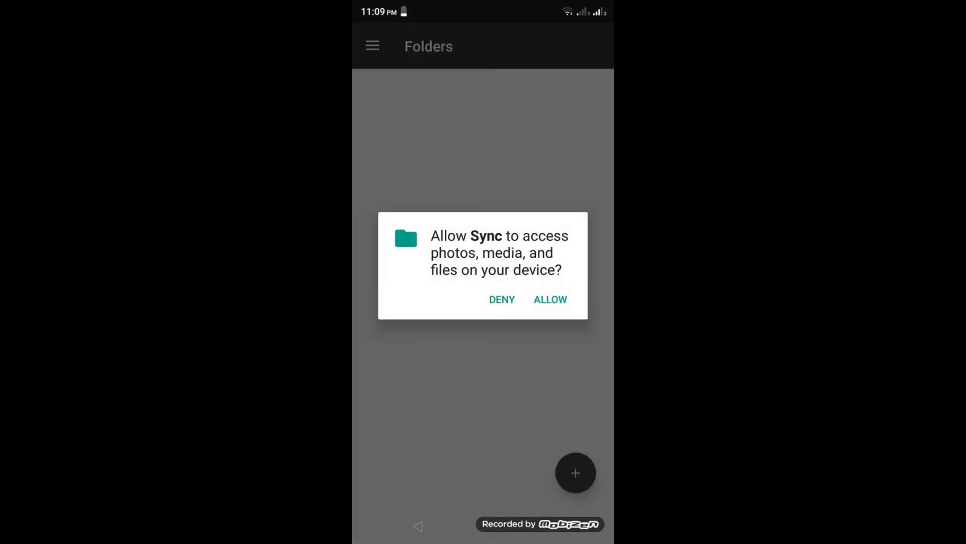
click(551, 299)
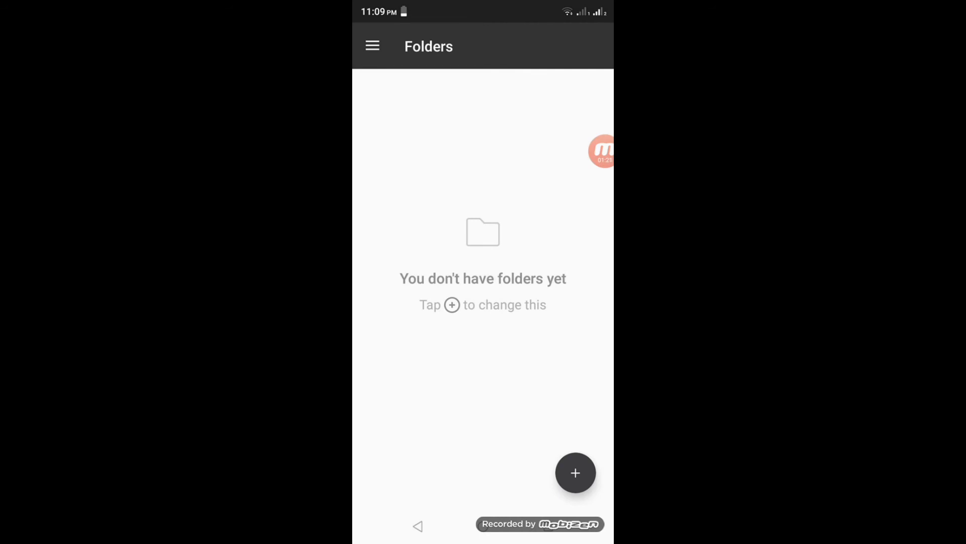
click(575, 472)
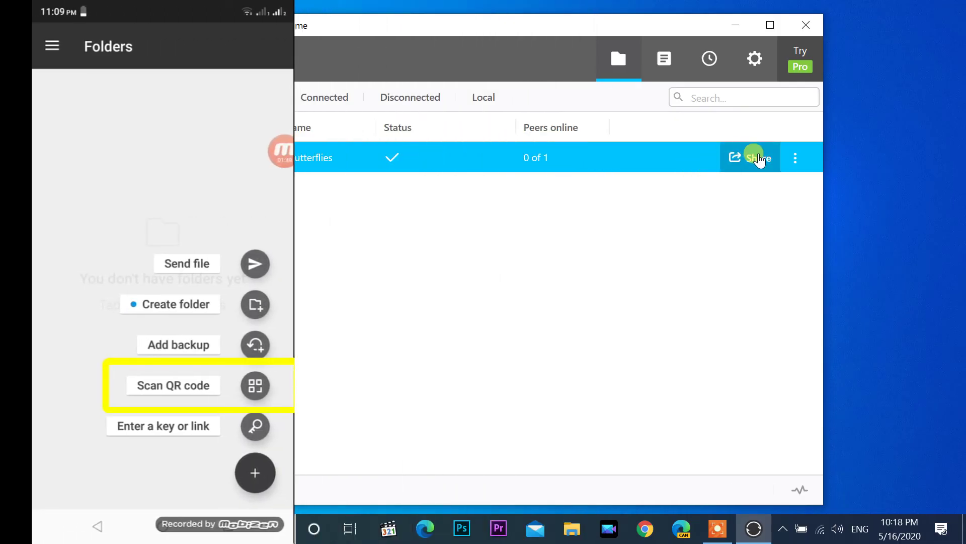
Display the Butterflies folder's share QR code on the PC for the phone to scan
click(759, 159)
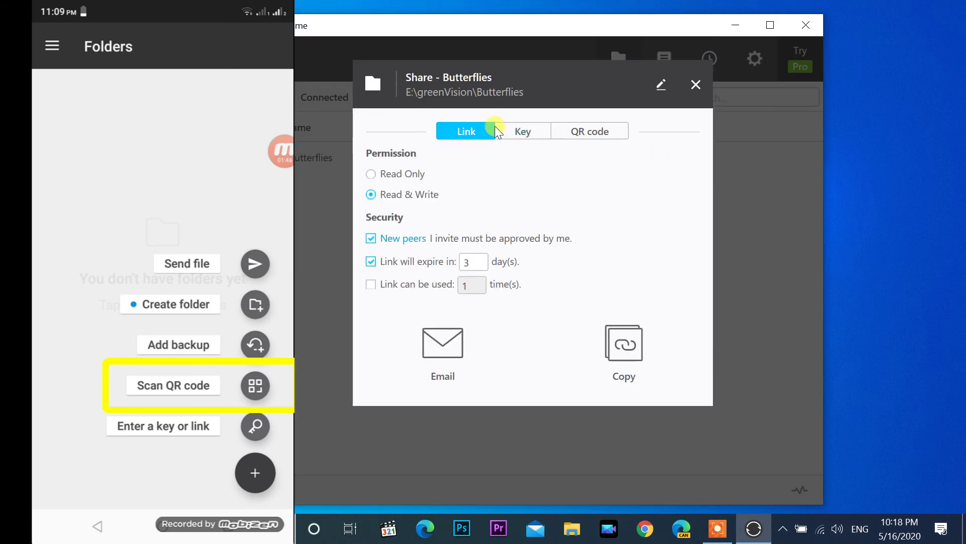
click(589, 132)
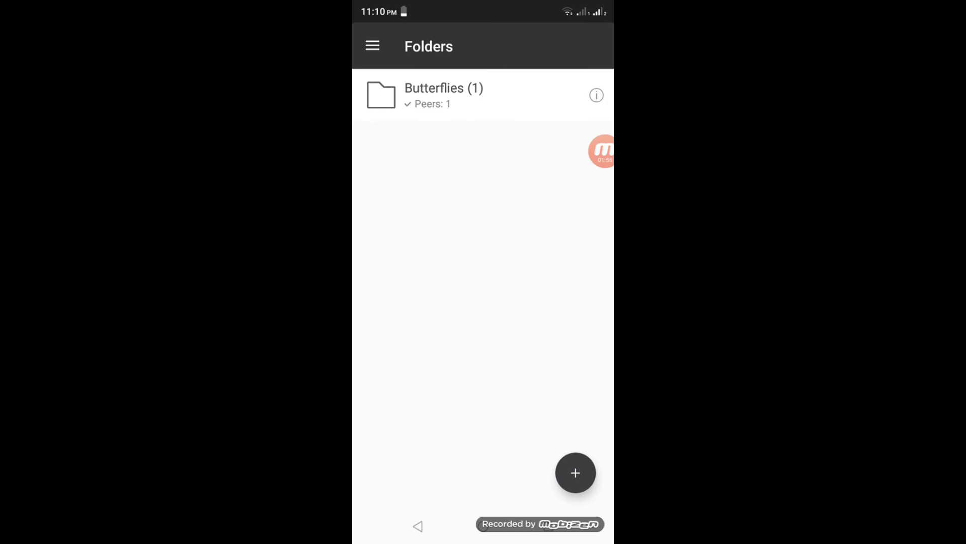
Download DSCN1016.MOV from Butterflies (1) on the phone, then return to the folders list
click(442, 95)
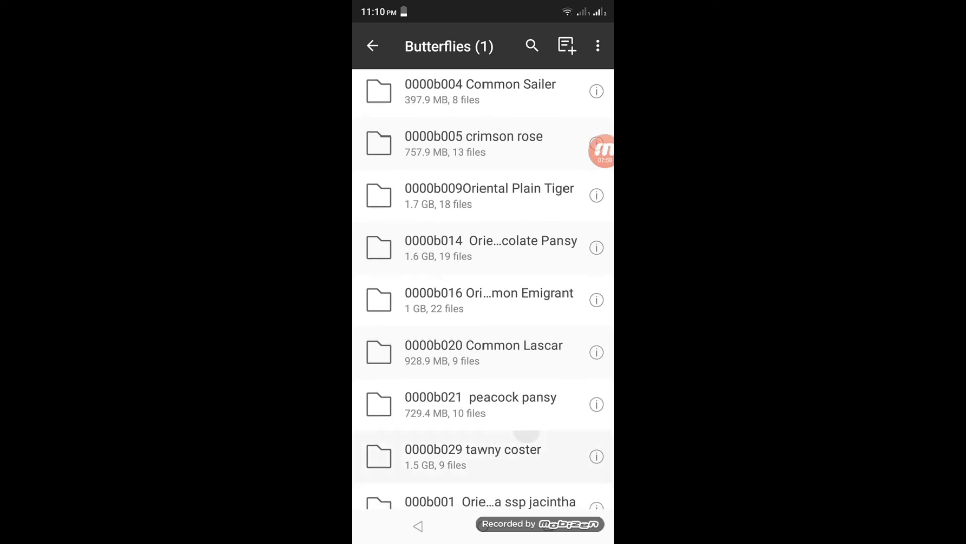
scroll(483, 294, down, 2)
scroll(483, 290, down, 1)
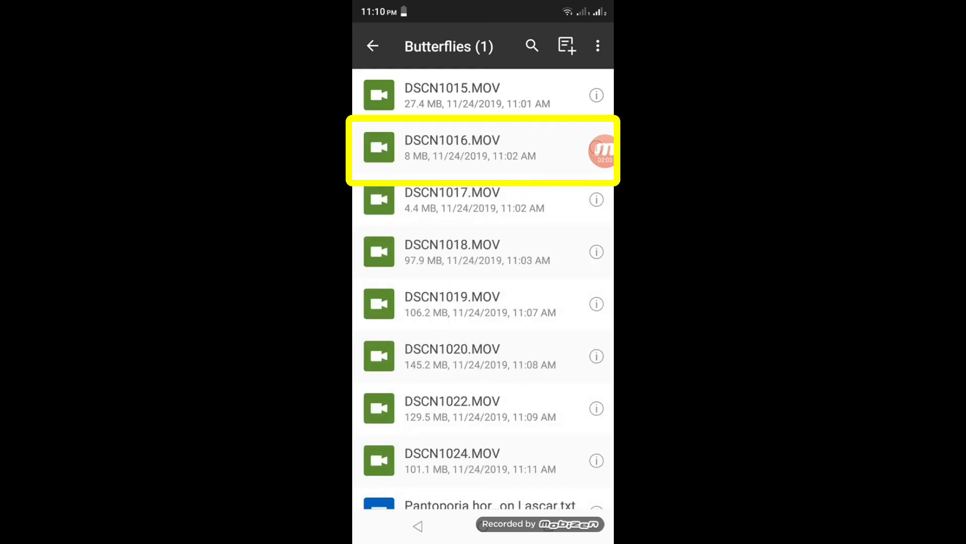
click(453, 147)
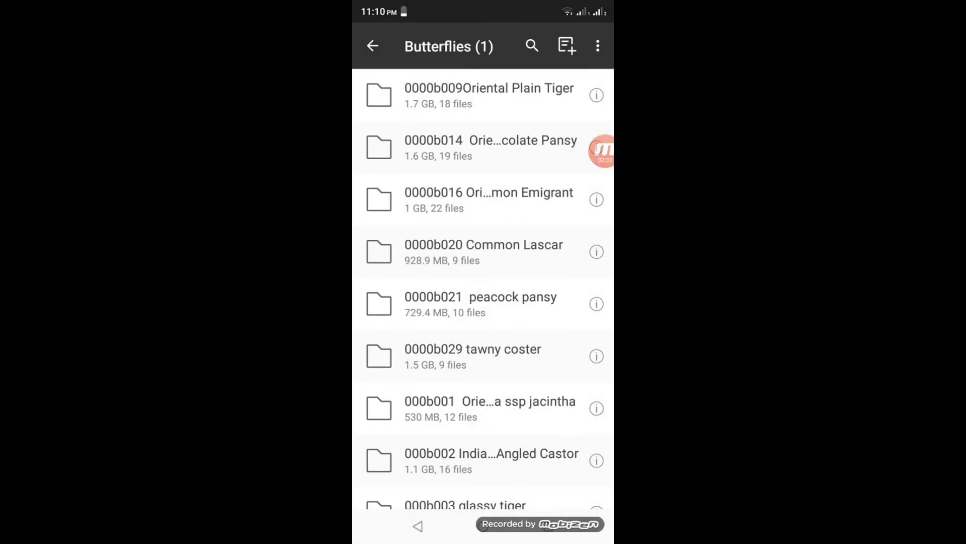
click(418, 525)
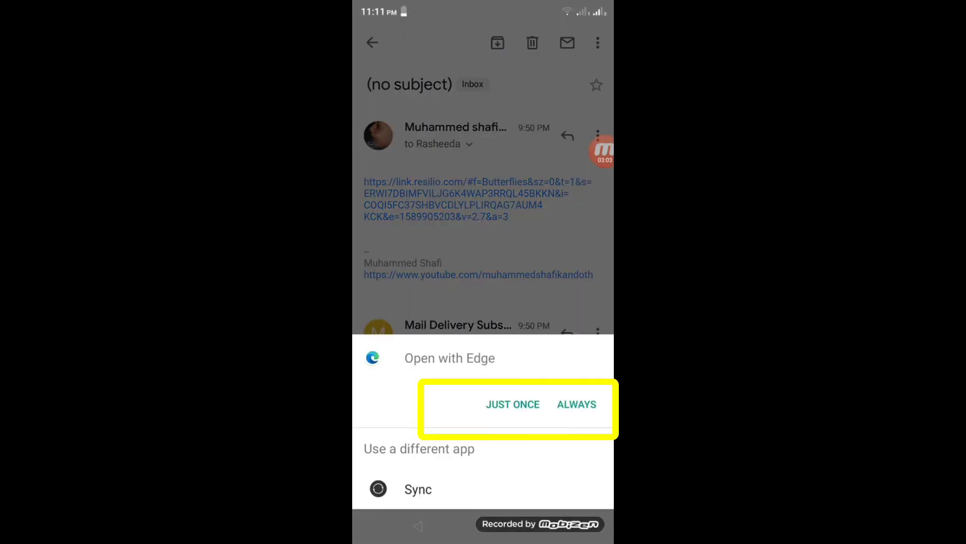
Open the emailed Butterflies share link in Edge just once and scroll to Get the folder
click(512, 404)
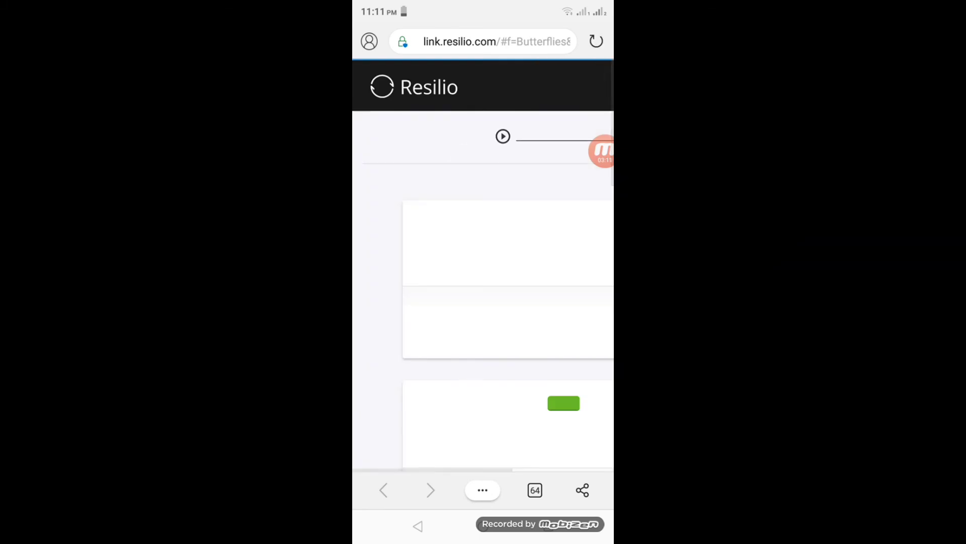
scroll(483, 302, down, 2)
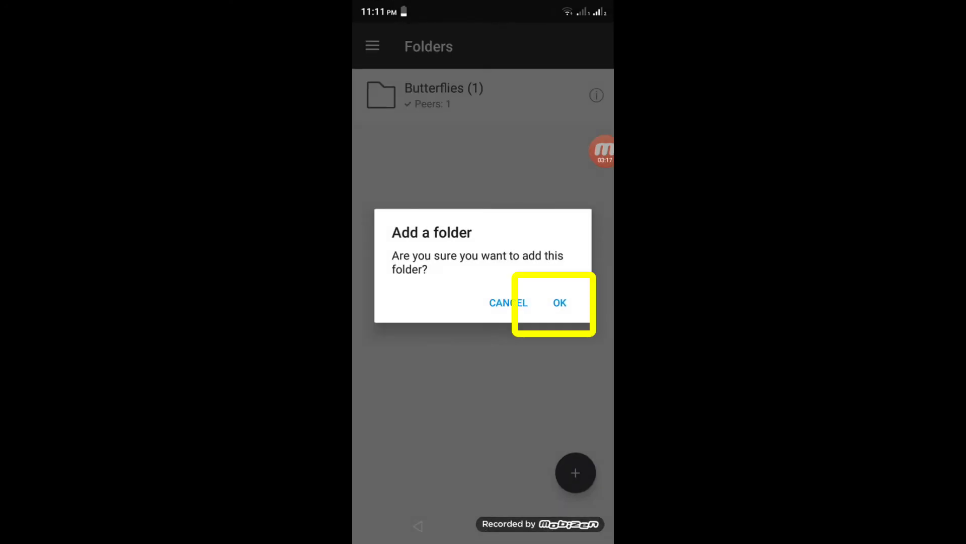
Confirm adding the shared folder and open Butterflies (1) on the phone
click(560, 302)
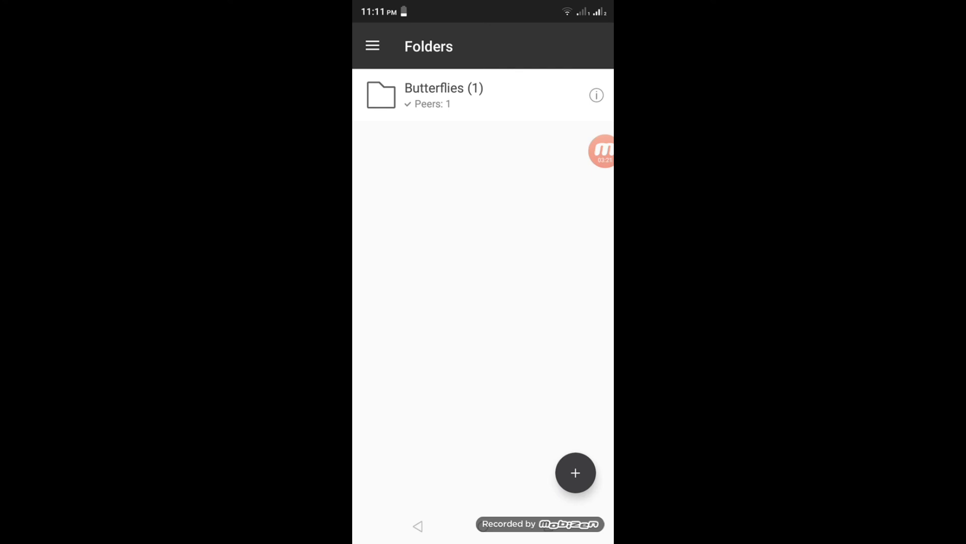
click(443, 96)
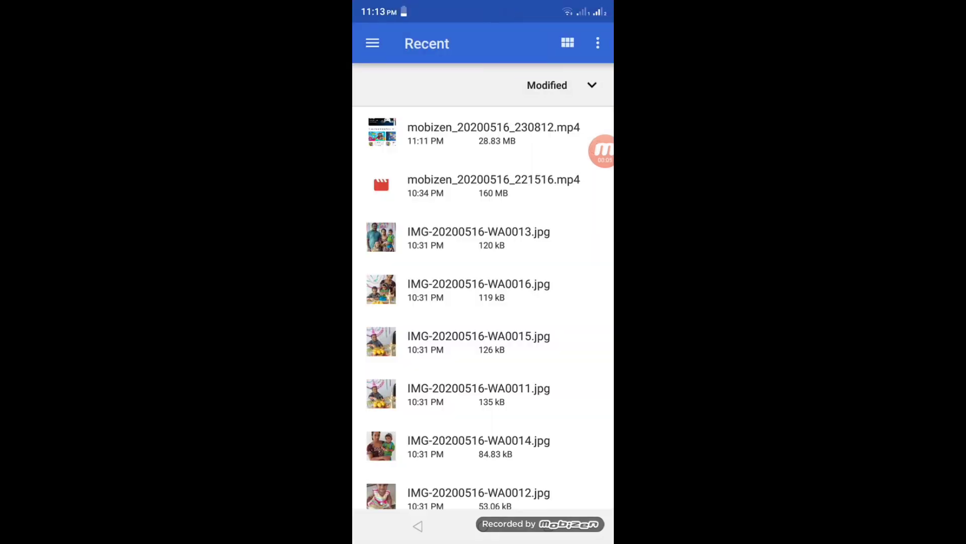
Scroll through the Recent files list in the phone's file picker
scroll(483, 307, down, 4)
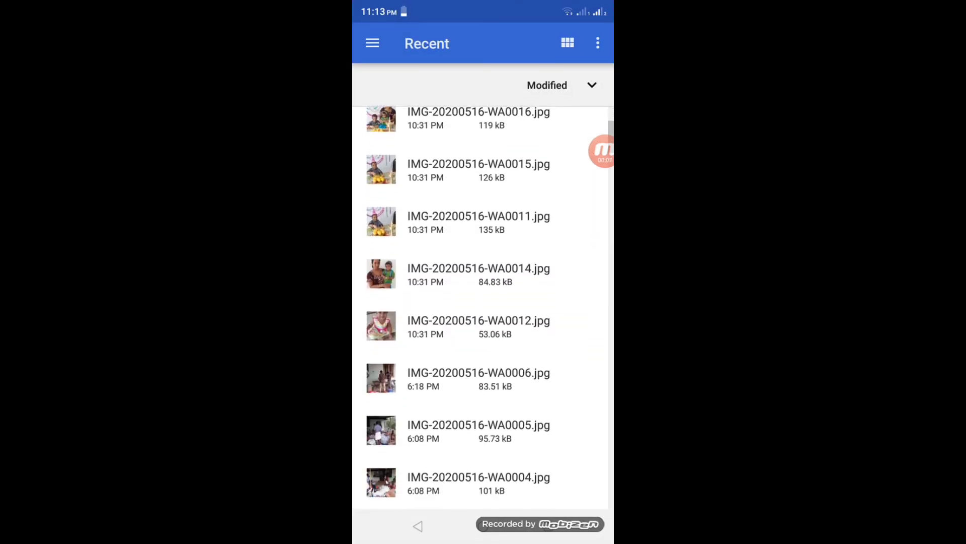
scroll(483, 307, down, 5)
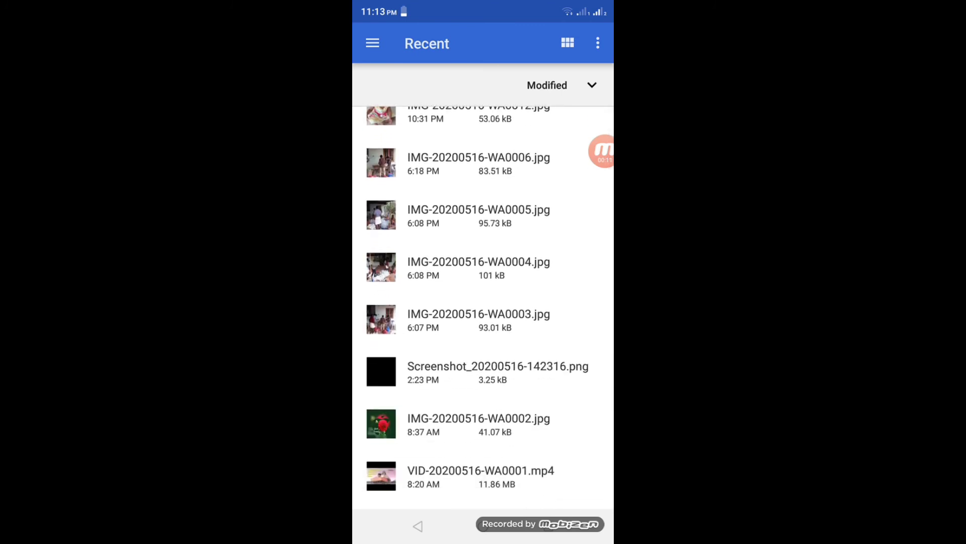
scroll(483, 307, down, 3)
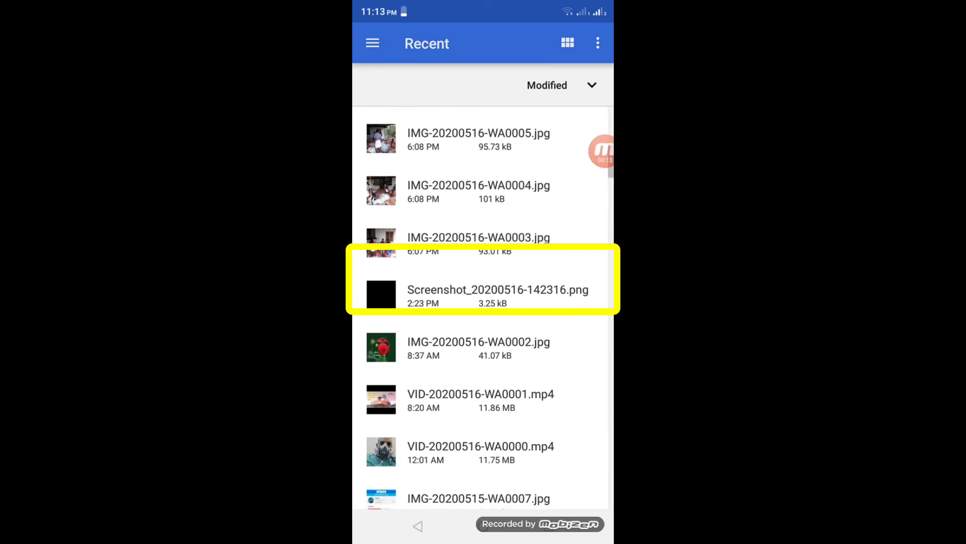
Confirm IMG-20200516-WA0002.jpg (40.1 KB) appears synced at the bottom of the Butterflies (1) list
key(Escape)
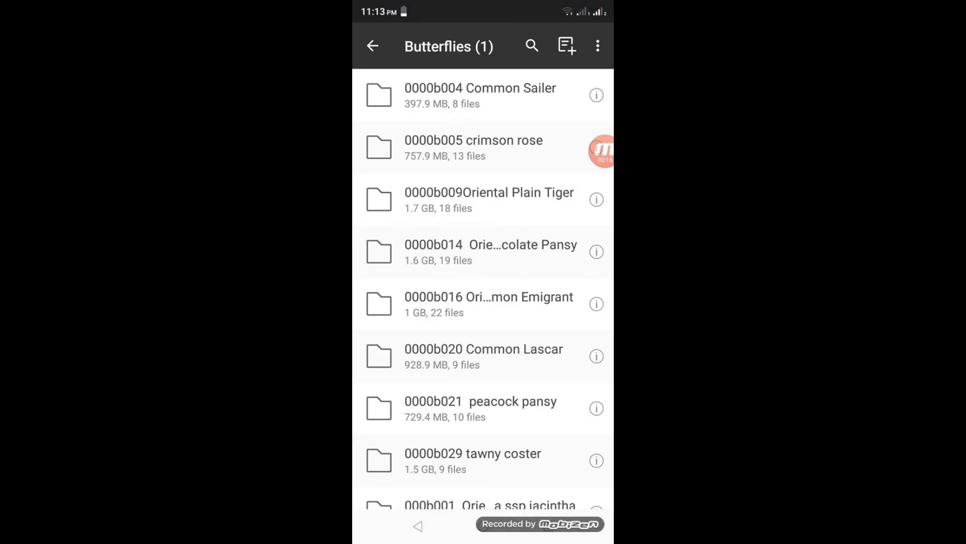
scroll(483, 289, down, 15)
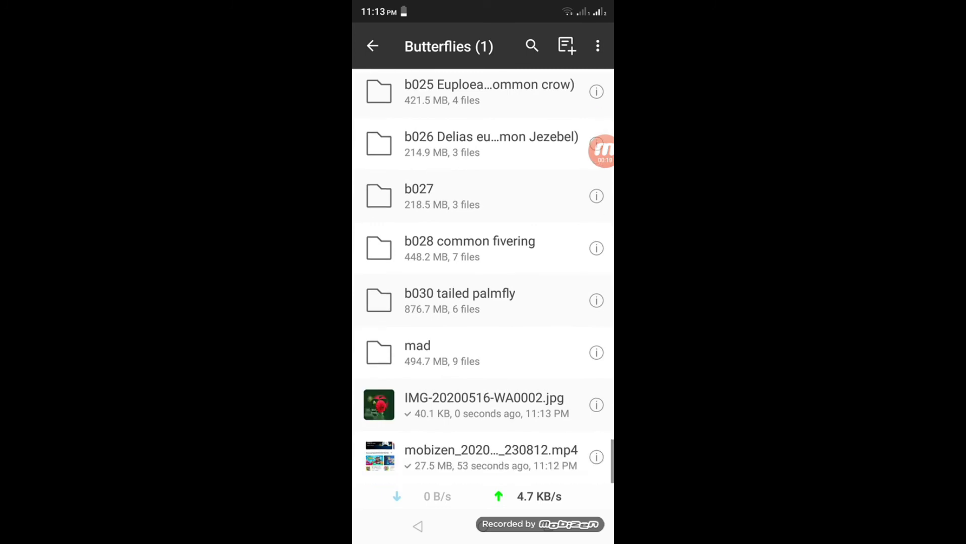
scroll(483, 284, up, 1)
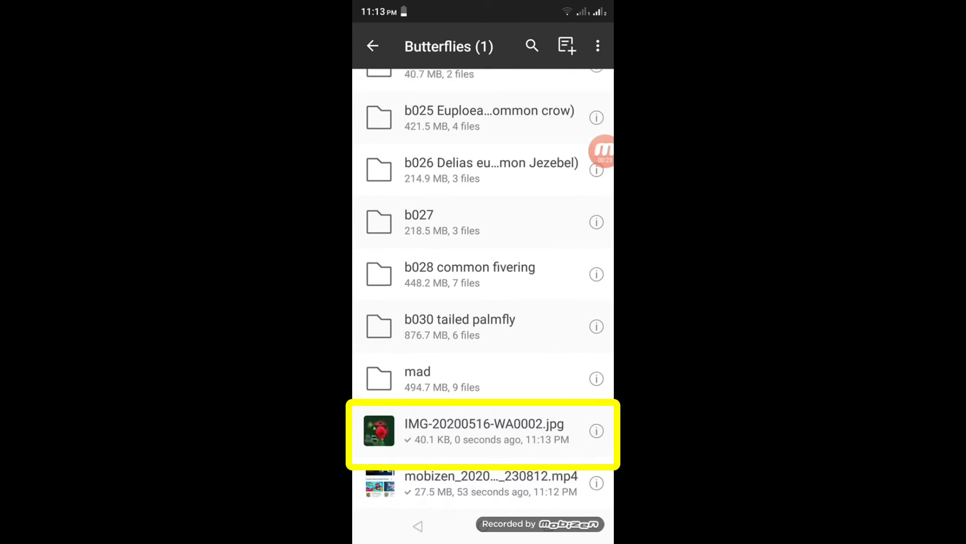